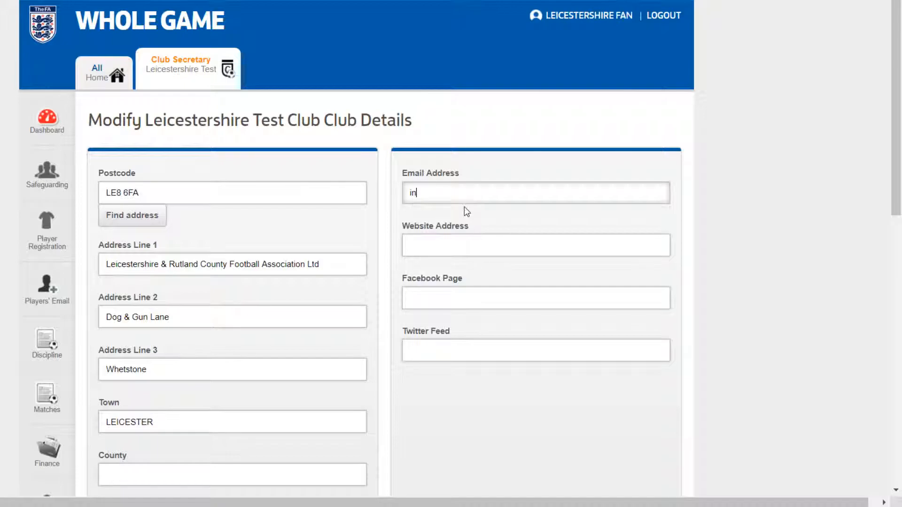
pyautogui.write('LeicestershireFa.com')
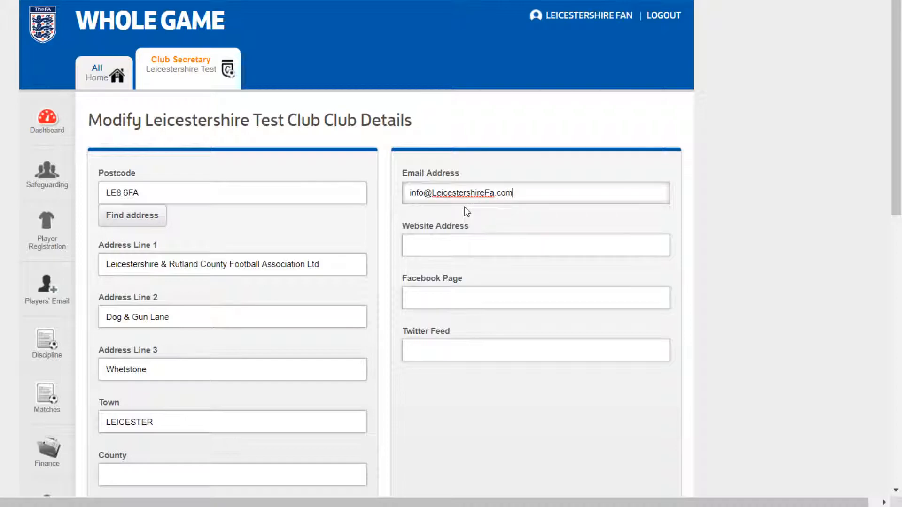
pyautogui.click(454, 240)
pyautogui.write('www.')
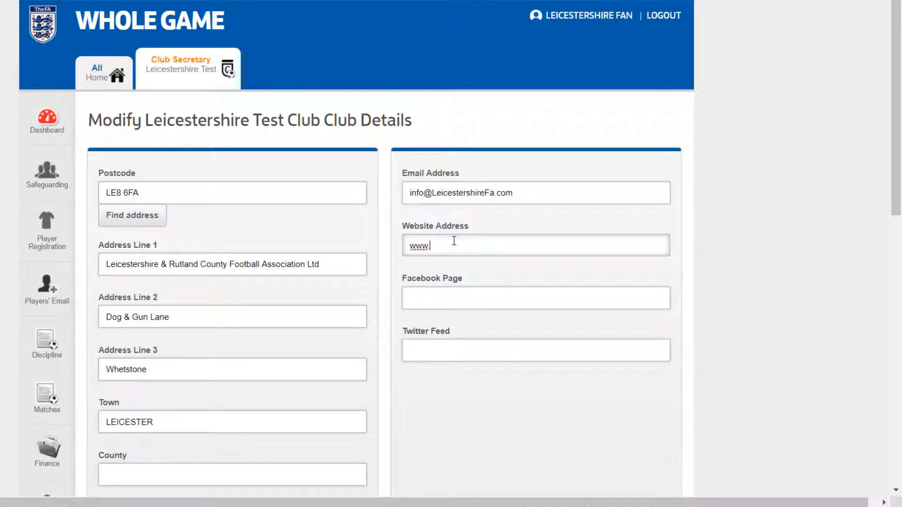
pyautogui.write('leicestershirefa.com')
pyautogui.scroll(-2, 470, 351)
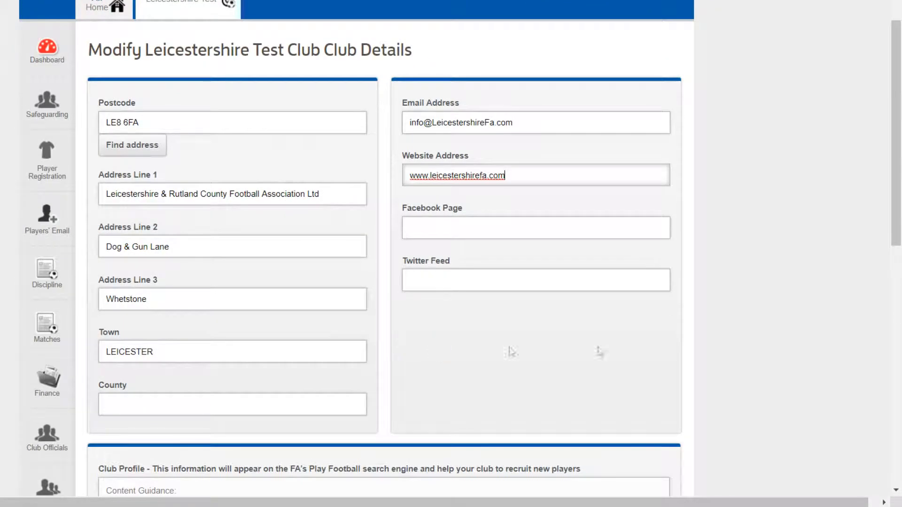
pyautogui.moveTo(895, 227); pyautogui.dragTo(900, 365)
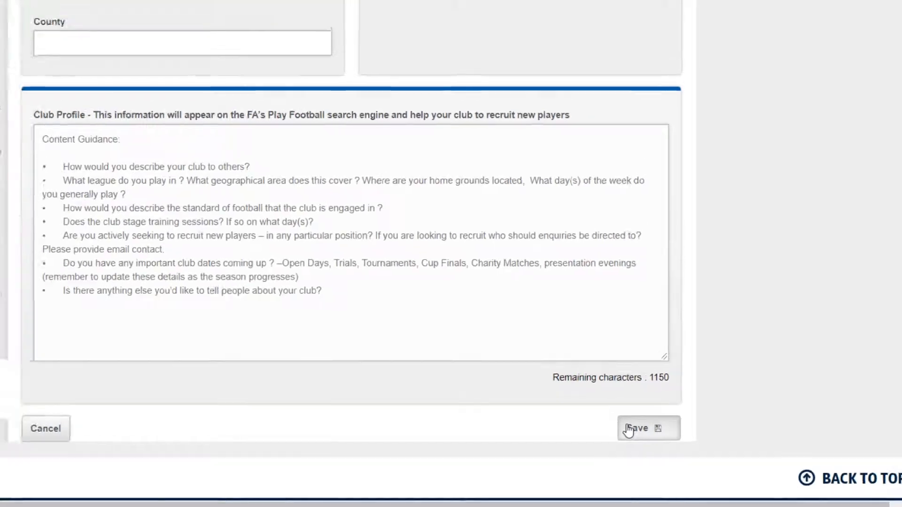
pyautogui.click(629, 428)
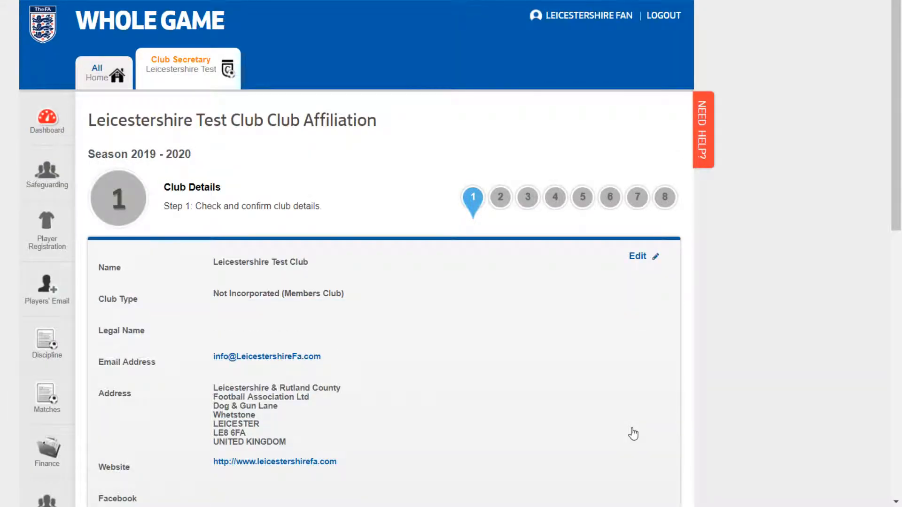
# Step: Tick the confirmations that club details are correct and that the FA Terms and Conditions are accepted
pyautogui.moveTo(894, 143); pyautogui.dragTo(895, 255)
pyautogui.click(131, 306)
pyautogui.click(133, 342)
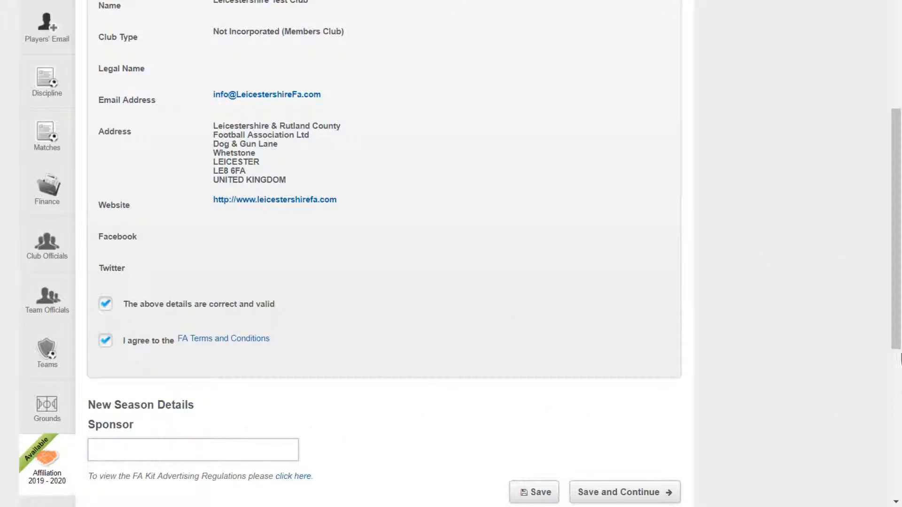
pyautogui.scroll(-2, 895, 339)
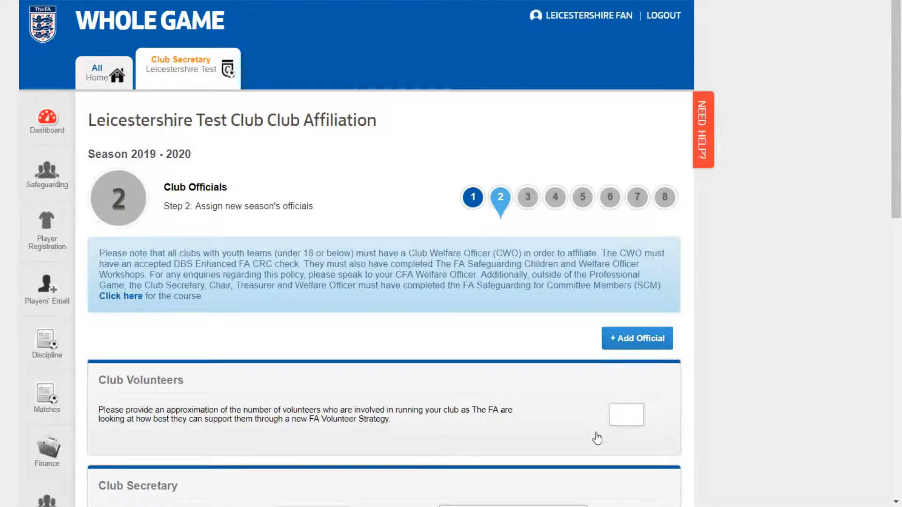
# Step: Set Club Volunteers to 5 and make the secretary's contact, found by searching 'le', Club Chairman
pyautogui.moveTo(895, 99); pyautogui.dragTo(900, 190)
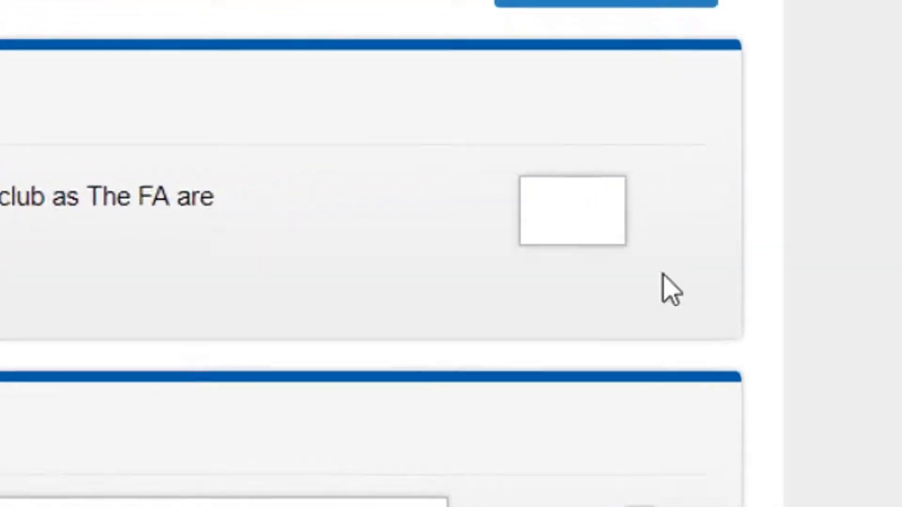
pyautogui.click(635, 193)
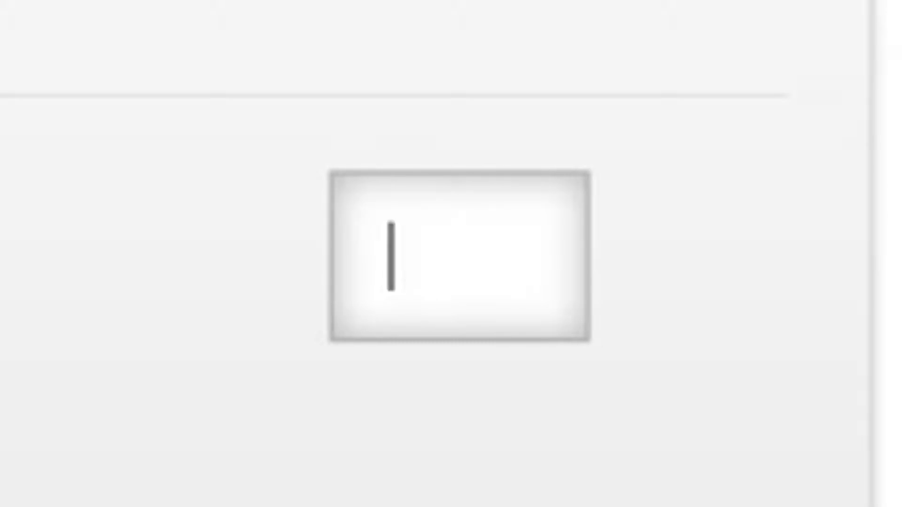
pyautogui.write('5')
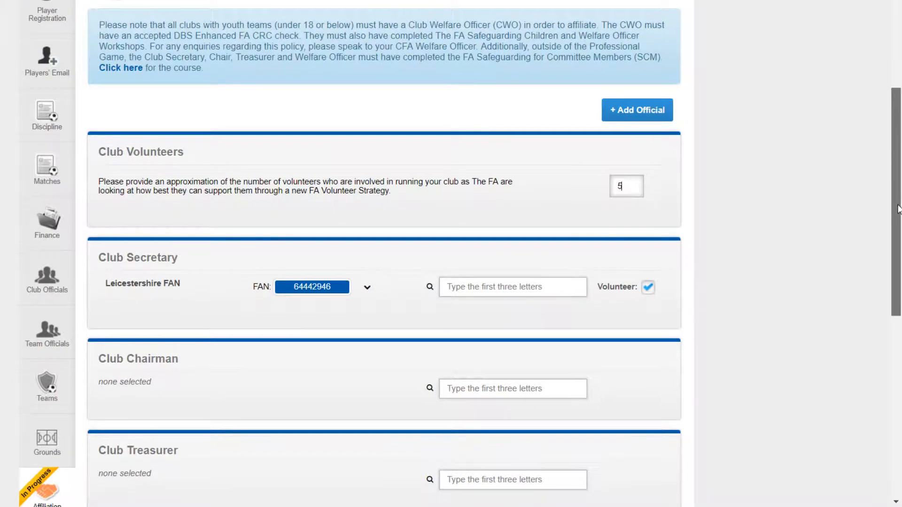
pyautogui.moveTo(899, 209); pyautogui.dragTo(897, 274)
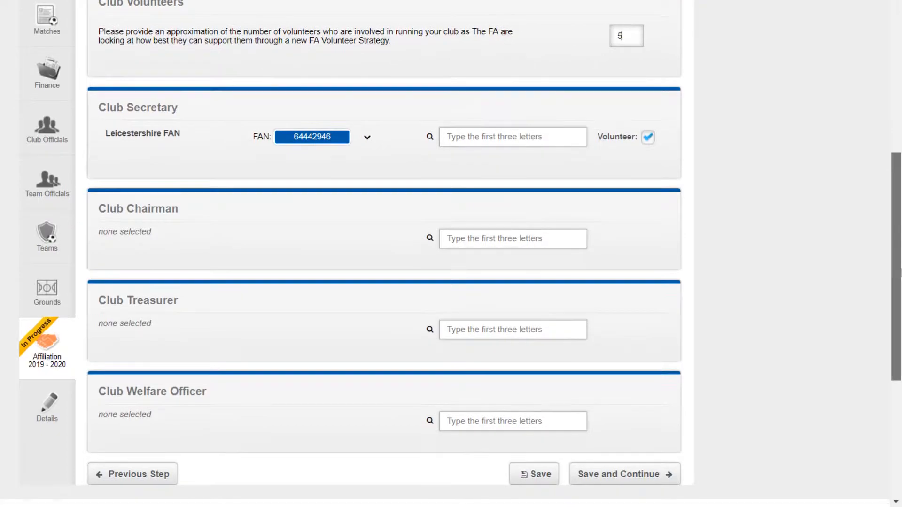
pyautogui.click(481, 243)
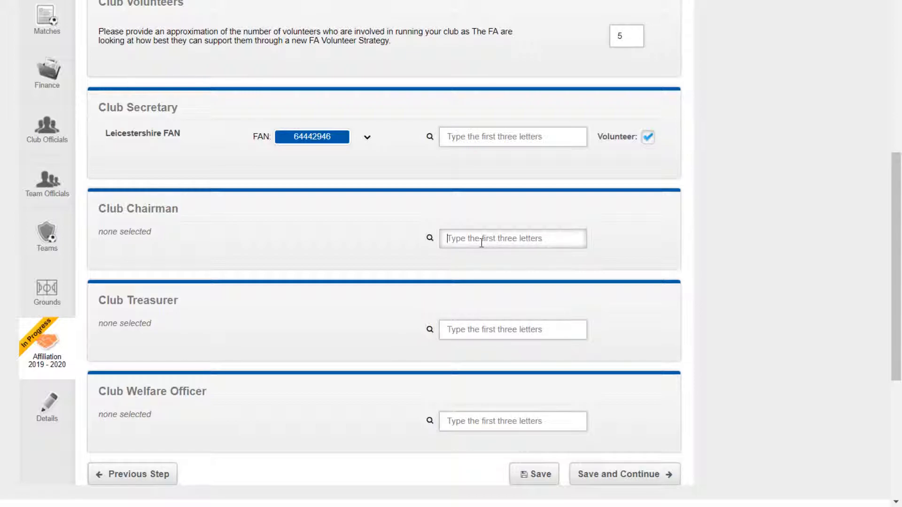
pyautogui.write('lei')
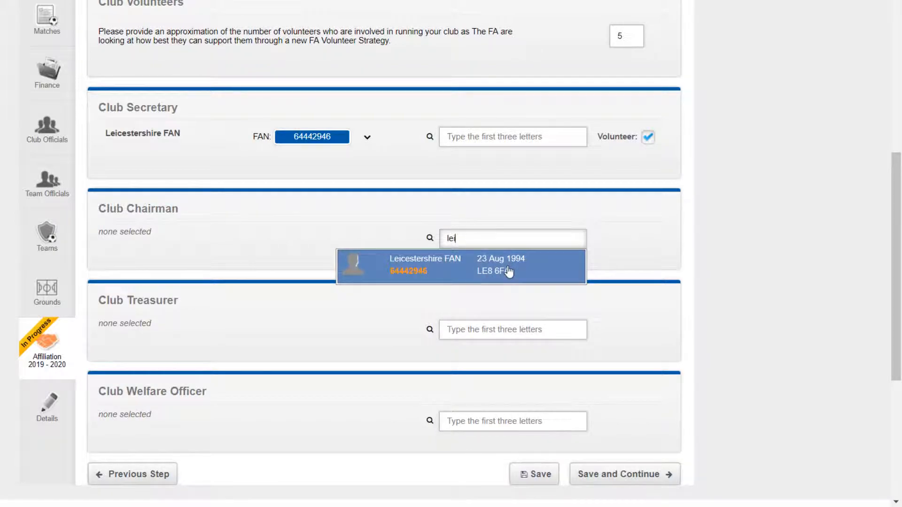
pyautogui.click(439, 279)
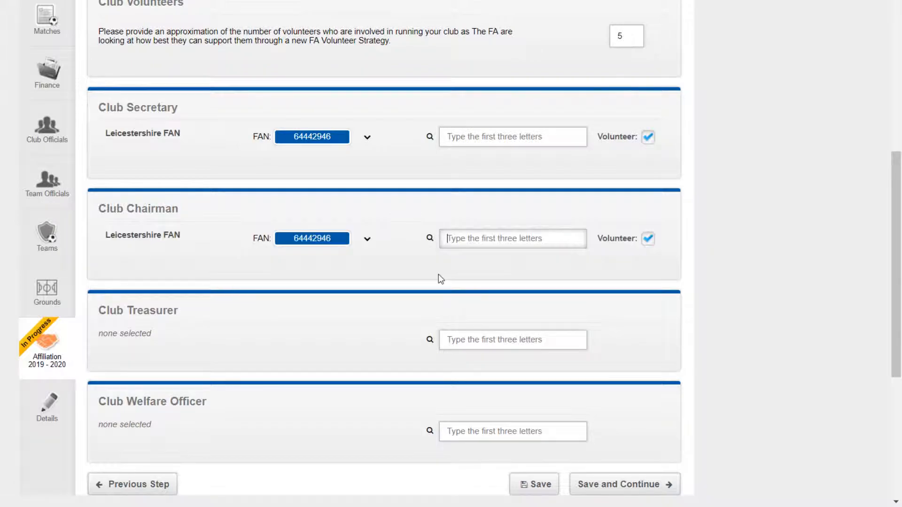
# Step: Search 'dylan' for Club Treasurer, which warns the person isn't connected to the club
pyautogui.click(476, 343)
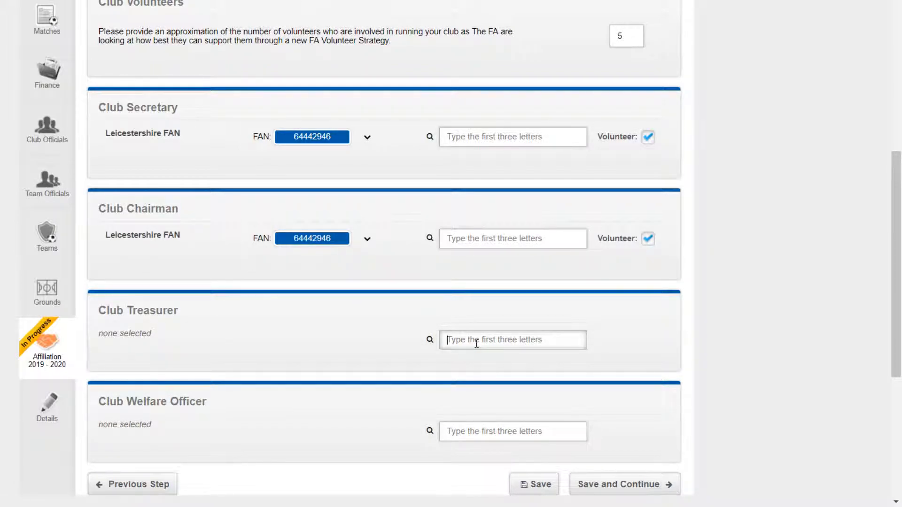
pyautogui.scroll(3, 476, 344)
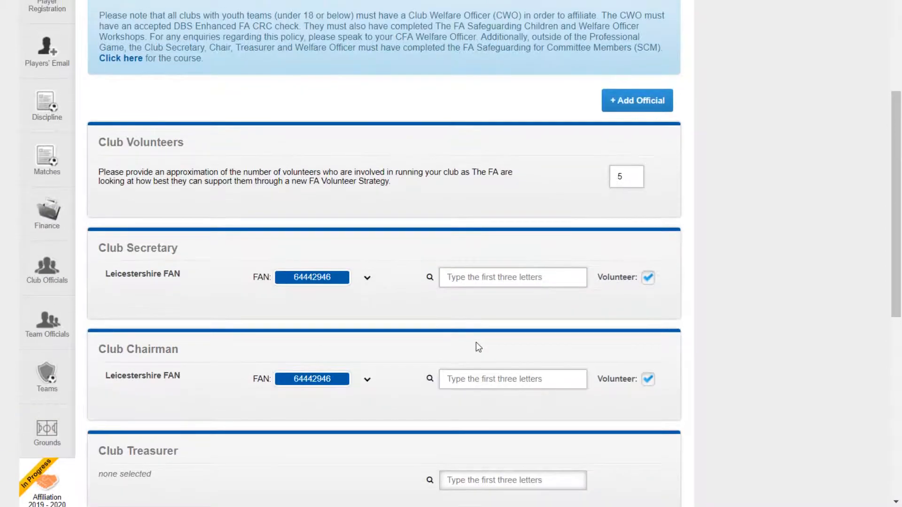
pyautogui.scroll(-3, 475, 342)
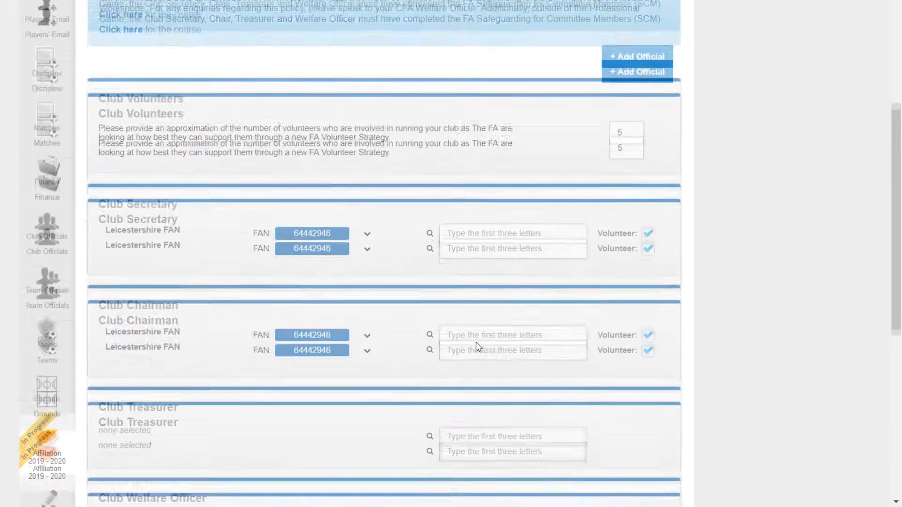
pyautogui.write('dylan')
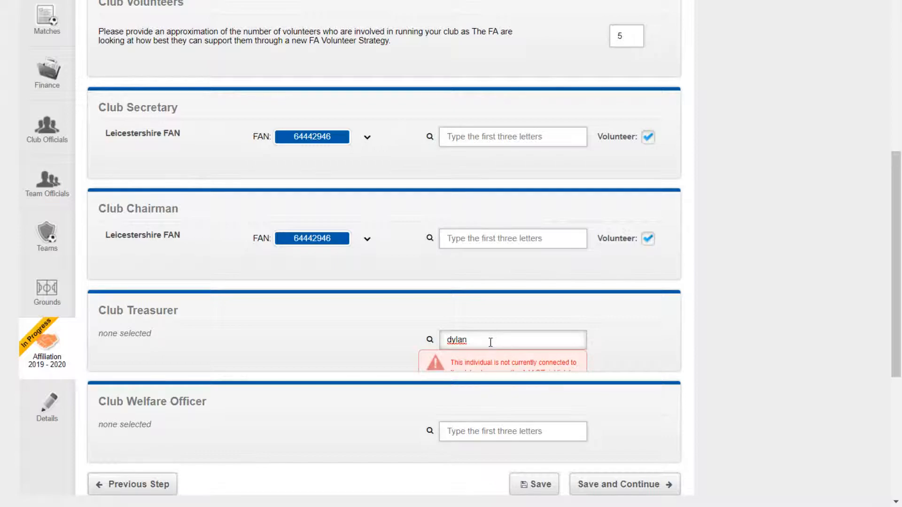
pyautogui.click(484, 364)
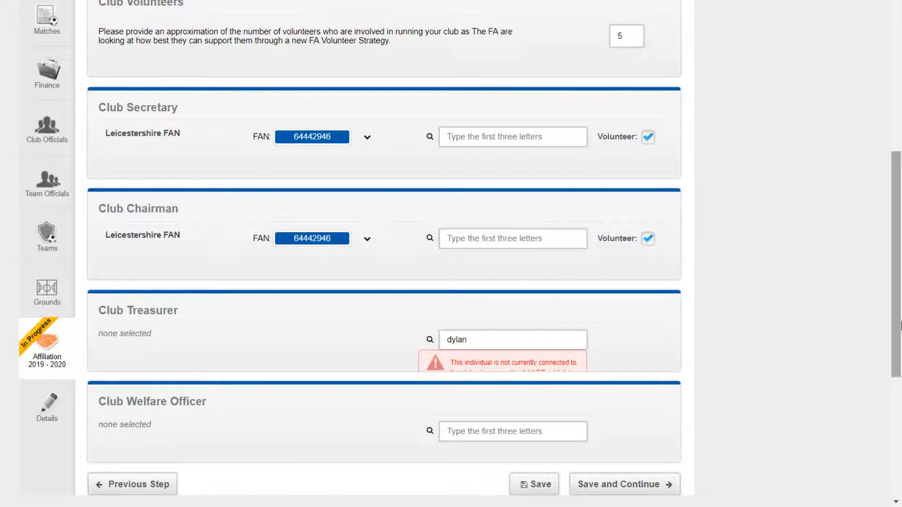
pyautogui.scroll(1, 883, 336)
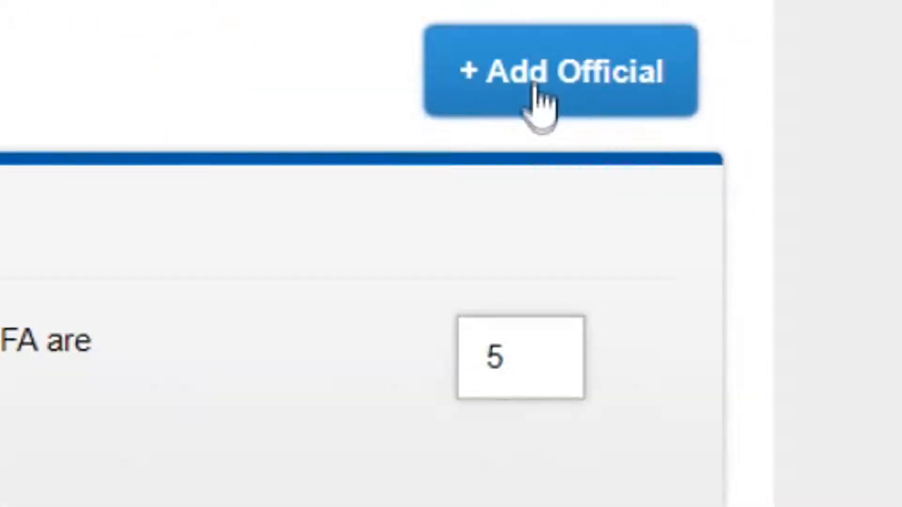
# Step: Look up a new club official by their FAN and date of birth and select the match
pyautogui.click(400, 168)
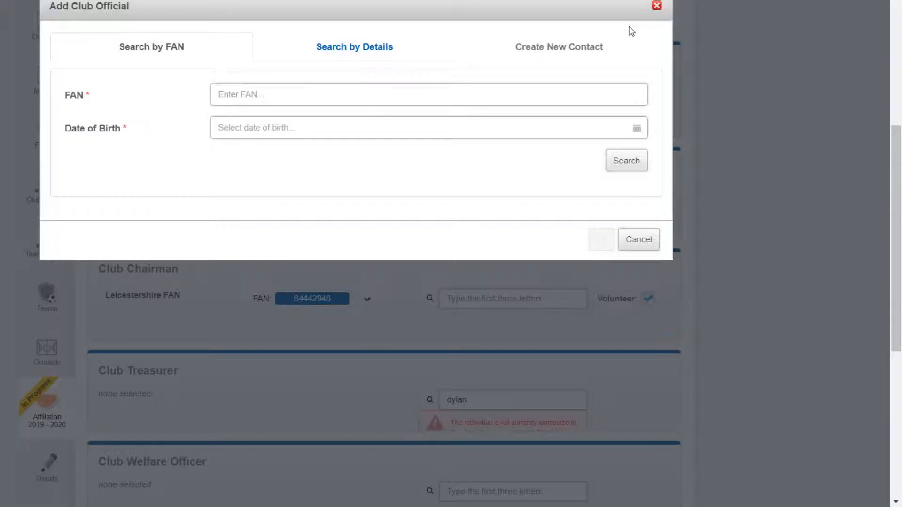
pyautogui.click(287, 92)
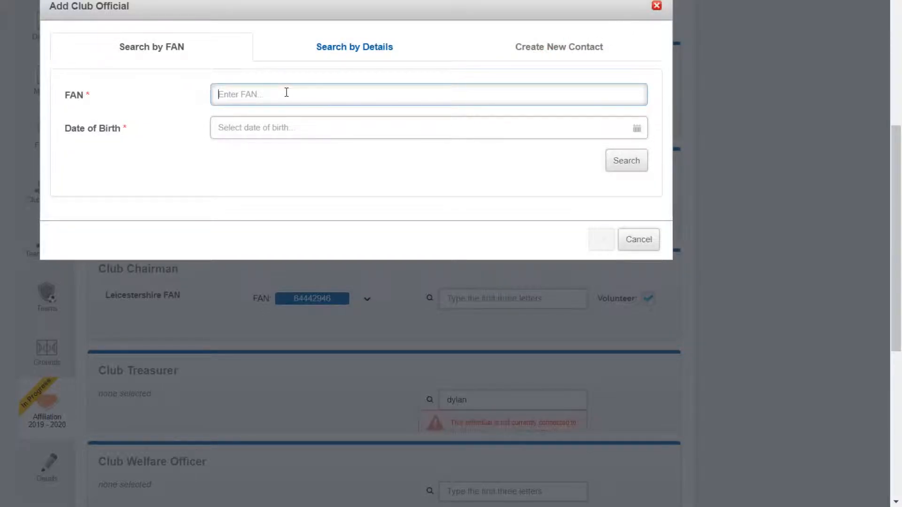
pyautogui.press('Tab')
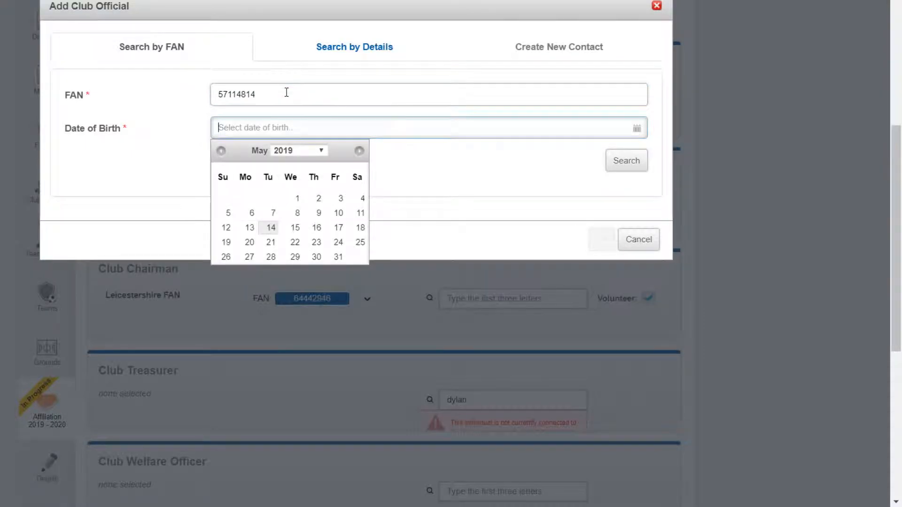
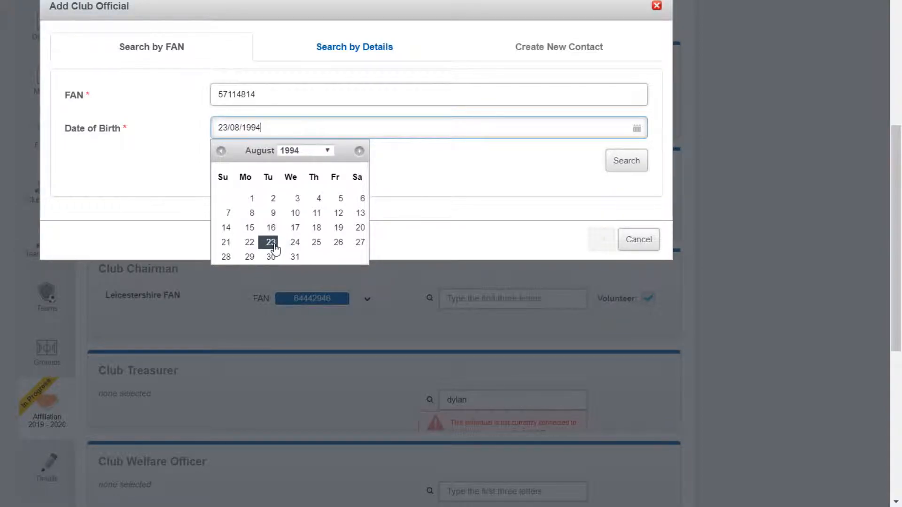
pyautogui.click(271, 242)
pyautogui.click(625, 162)
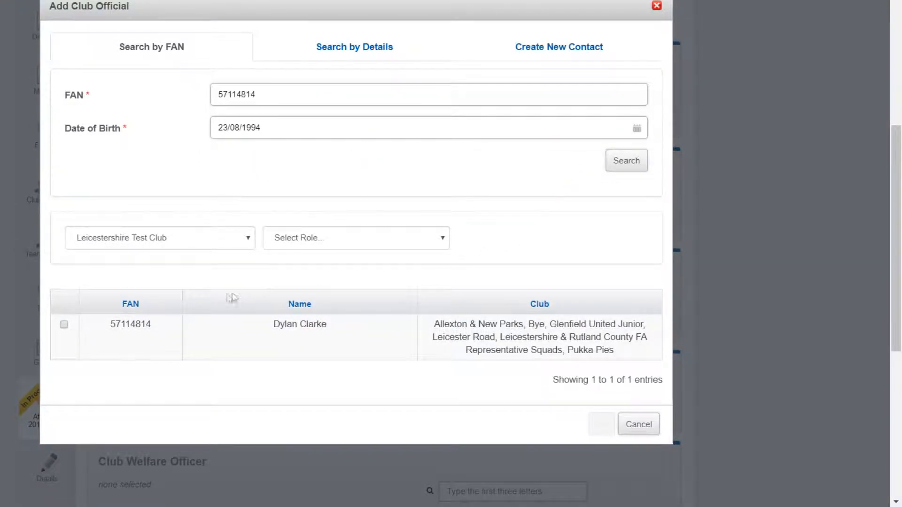
pyautogui.click(64, 324)
# Step: Add the found person as Club Treasurer and save the officials step to continue
pyautogui.click(330, 248)
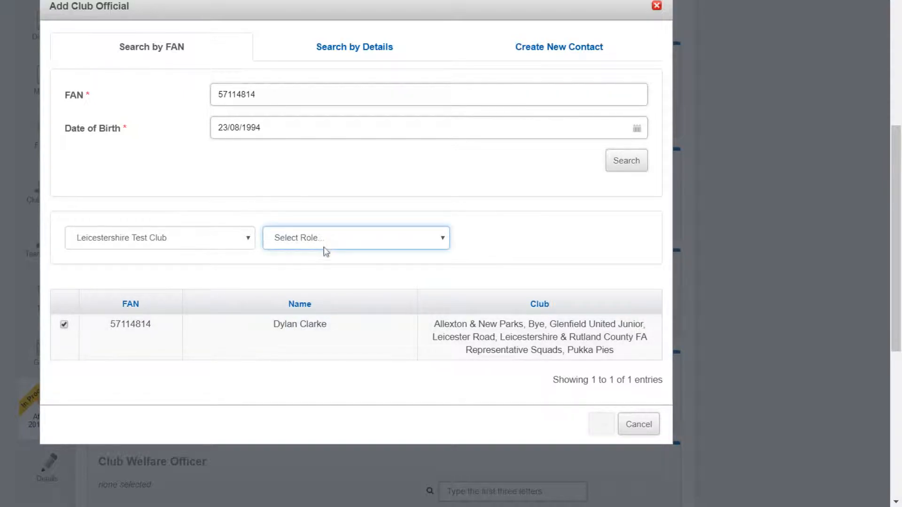
pyautogui.click(301, 293)
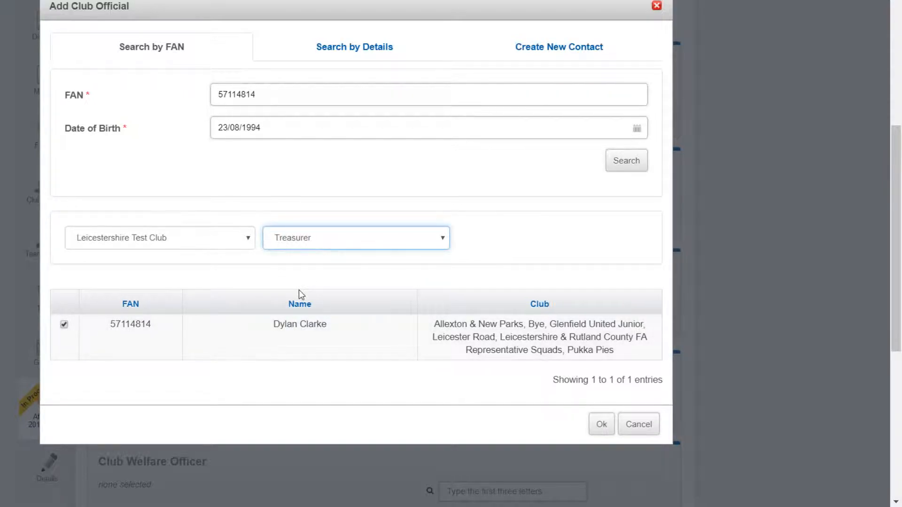
pyautogui.click(601, 425)
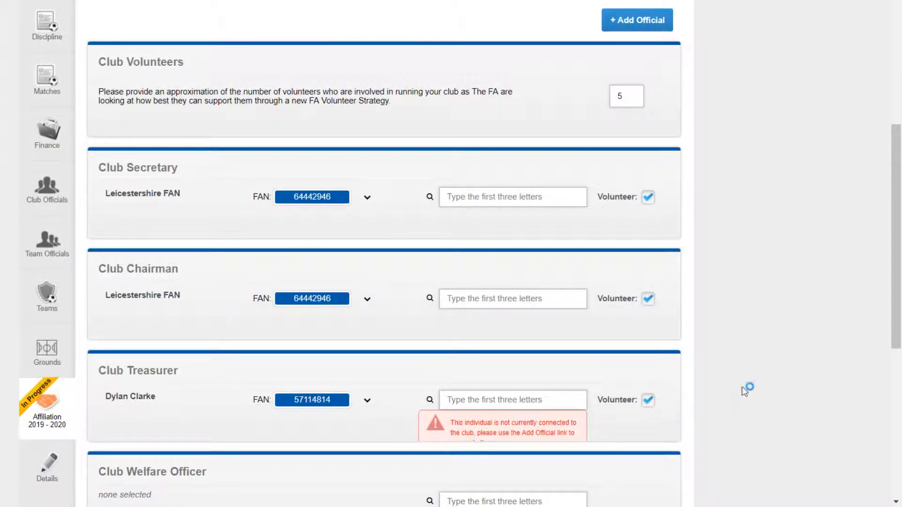
pyautogui.scroll(-3, 897, 282)
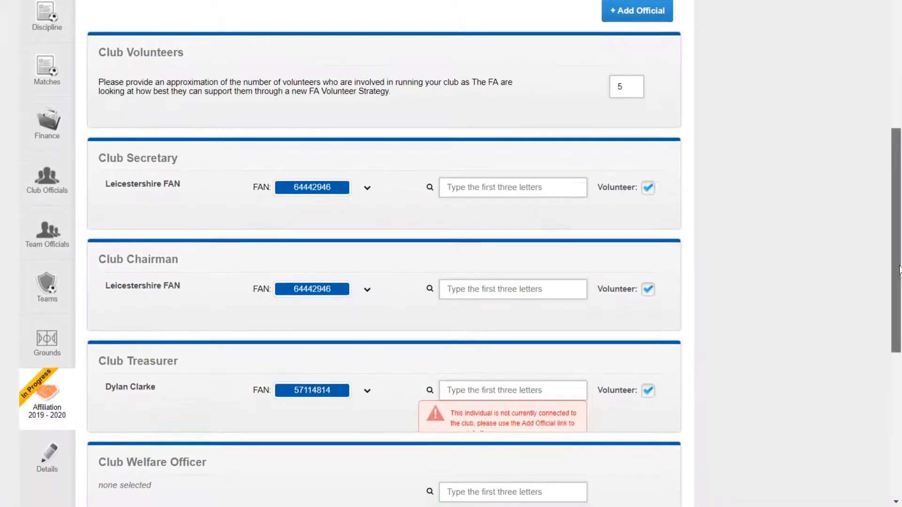
pyautogui.scroll(1, 898, 329)
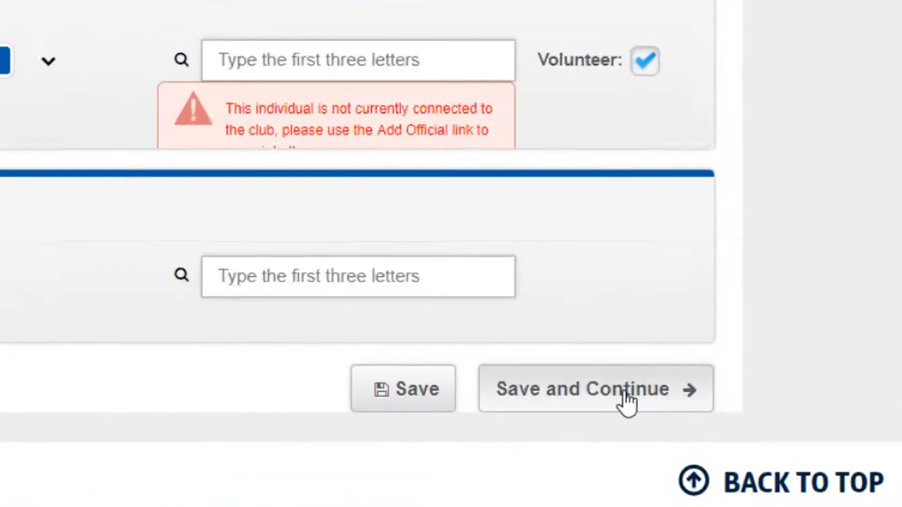
pyautogui.click(639, 419)
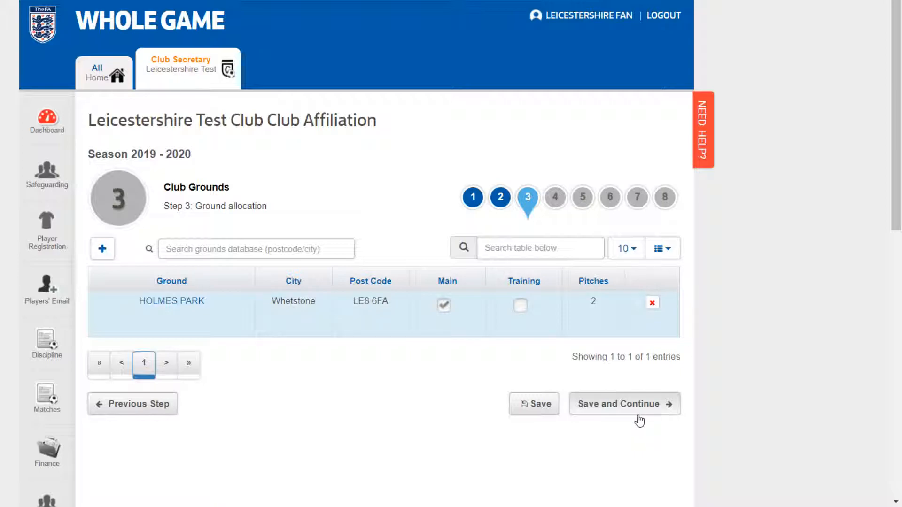
# Step: Find grounds by postcode LE3 8RA and add County Hall Sports Ground as a training ground
pyautogui.scroll(-1, 404, 266)
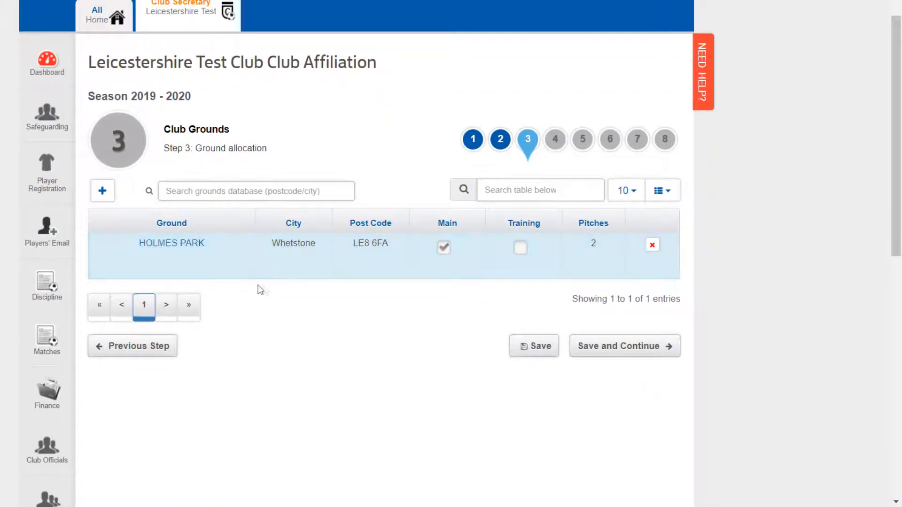
pyautogui.click(240, 190)
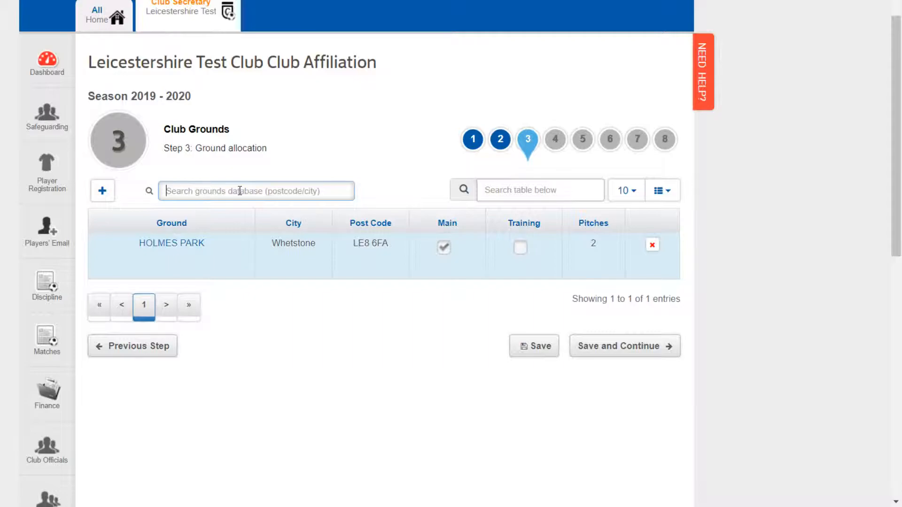
pyautogui.write('le3 8ra')
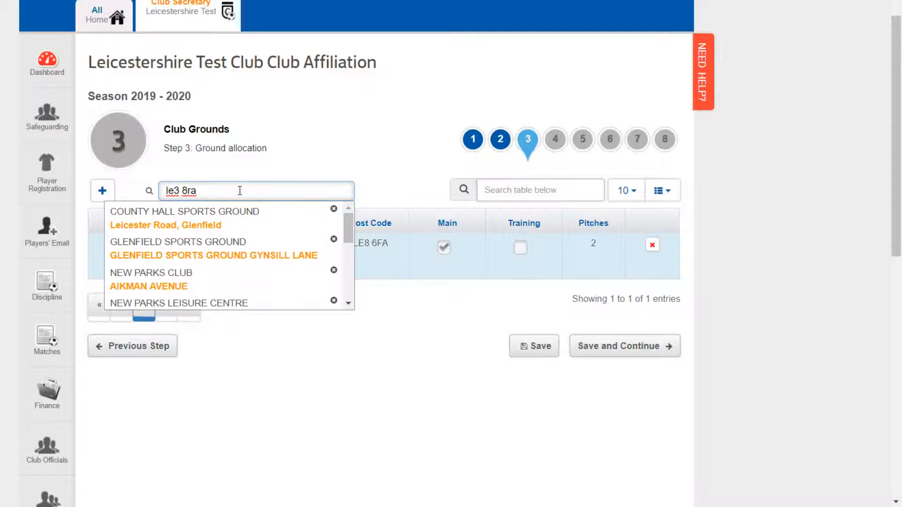
pyautogui.click(245, 227)
pyautogui.click(522, 295)
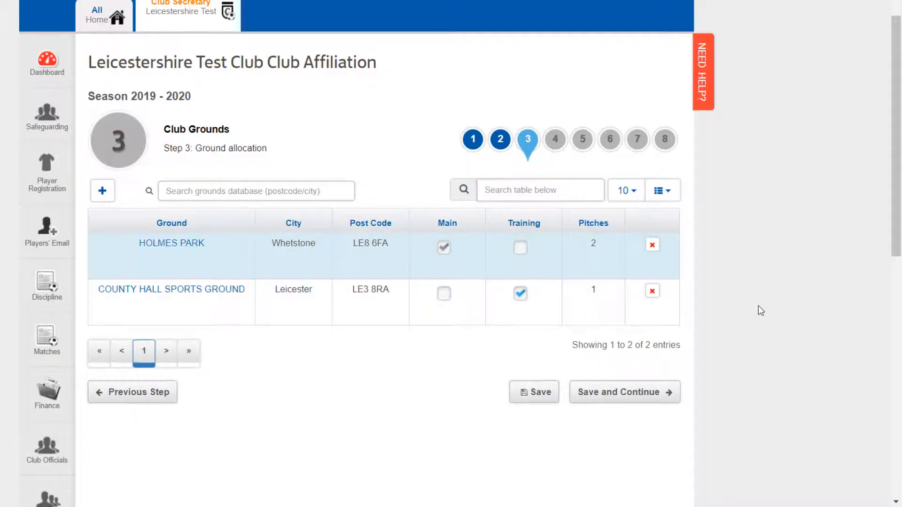
pyautogui.scroll(-2, 764, 310)
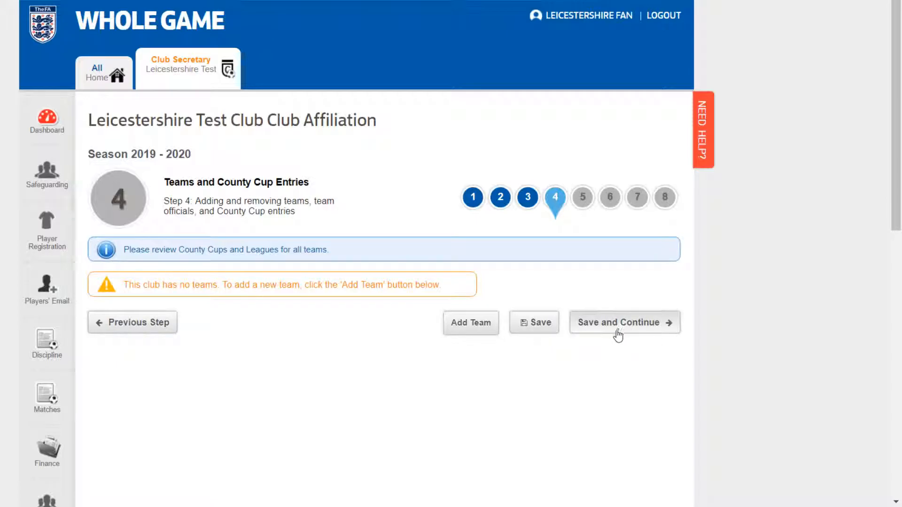
# Step: Add a new team with suffix First, category 11v11, age group Open Aged, playing on Sunday
pyautogui.scroll(-3, 353, 355)
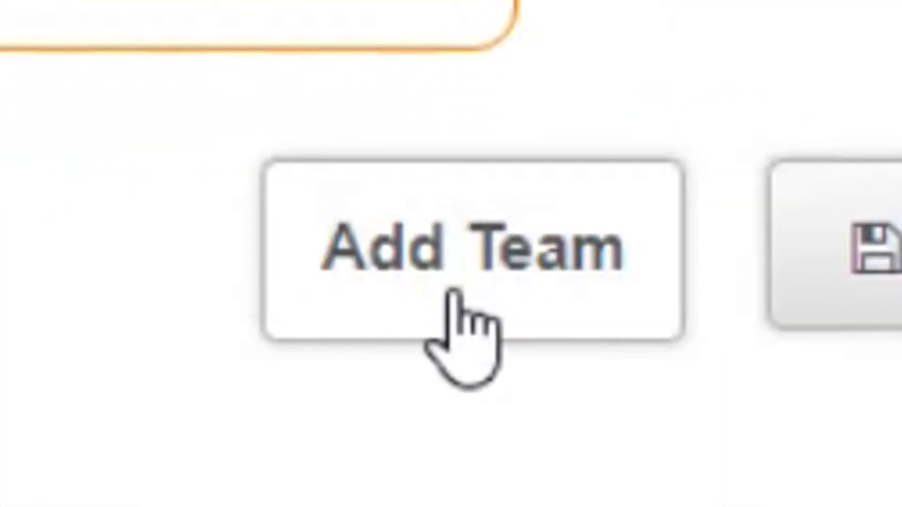
pyautogui.click(454, 292)
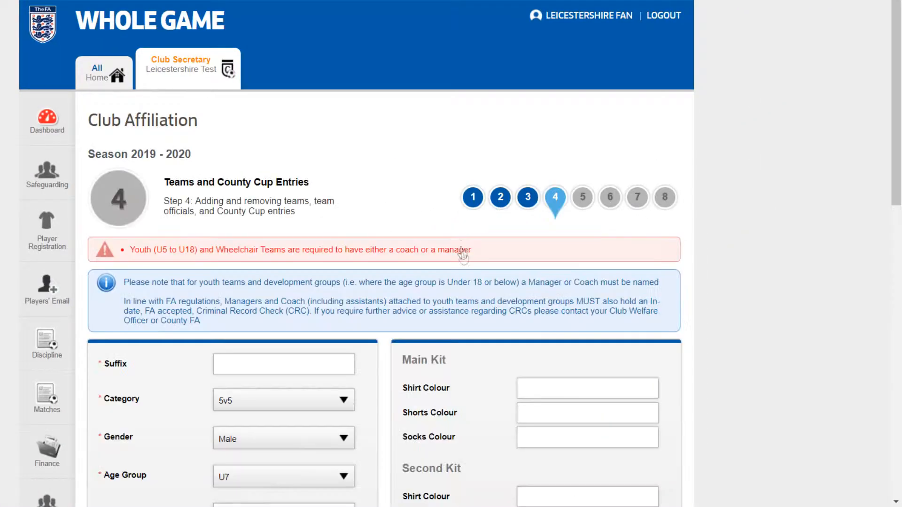
pyautogui.scroll(-1, 428, 224)
pyautogui.scroll(-3, 301, 178)
pyautogui.click(230, 157)
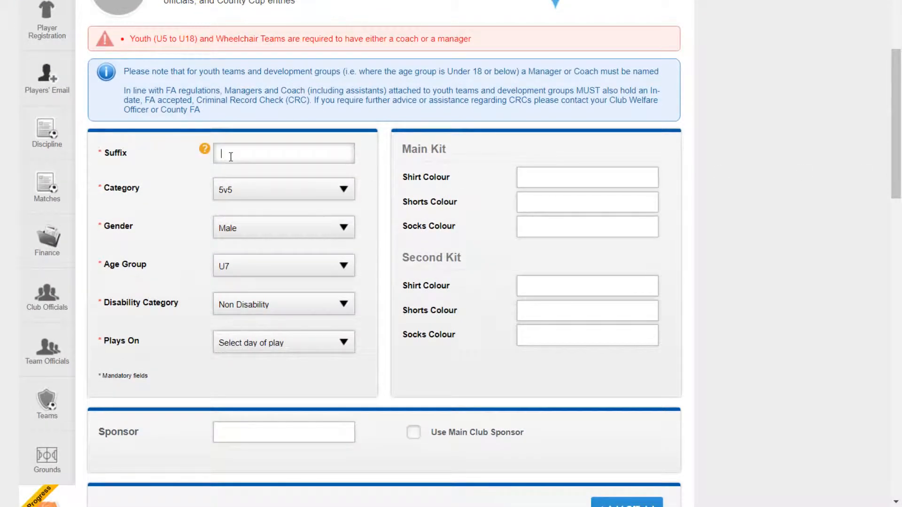
pyautogui.write('First')
pyautogui.click(260, 192)
pyautogui.click(272, 207)
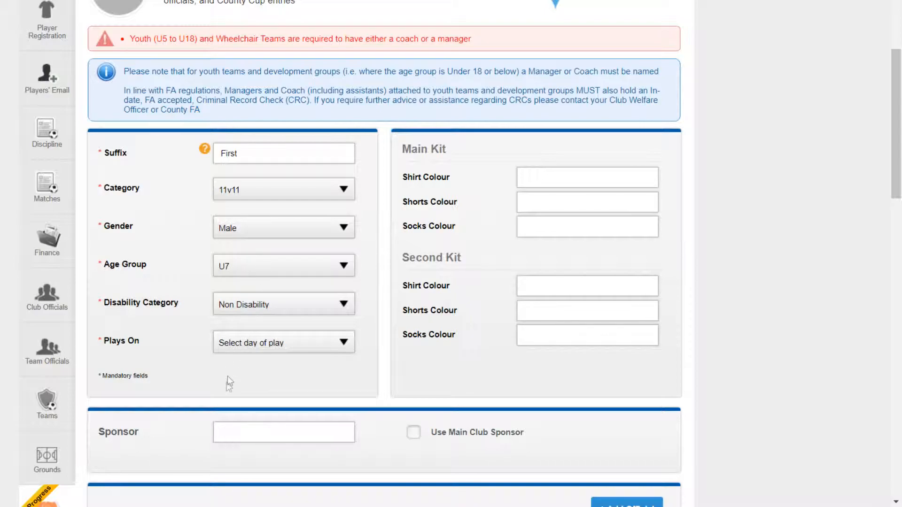
pyautogui.click(235, 466)
pyautogui.click(241, 372)
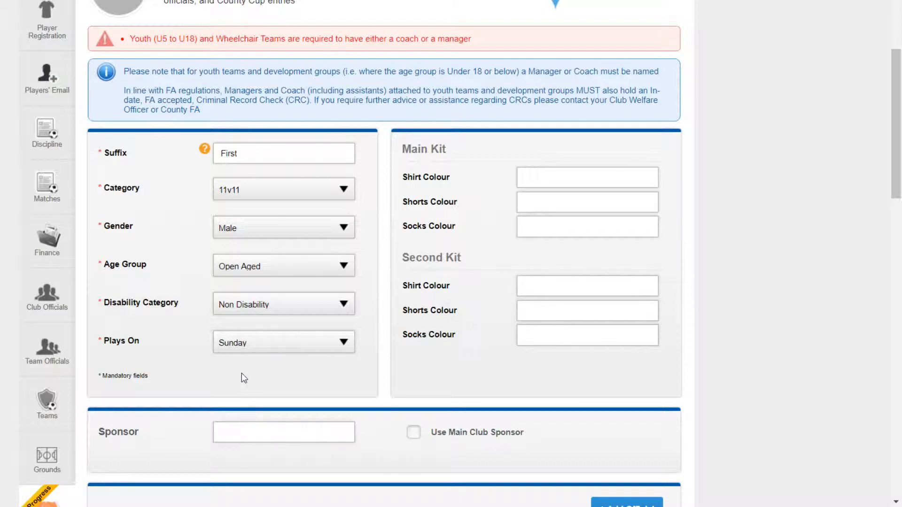
# Step: Set the main kit to Red/White/White and the second kit to Green/White/White
pyautogui.click(553, 180)
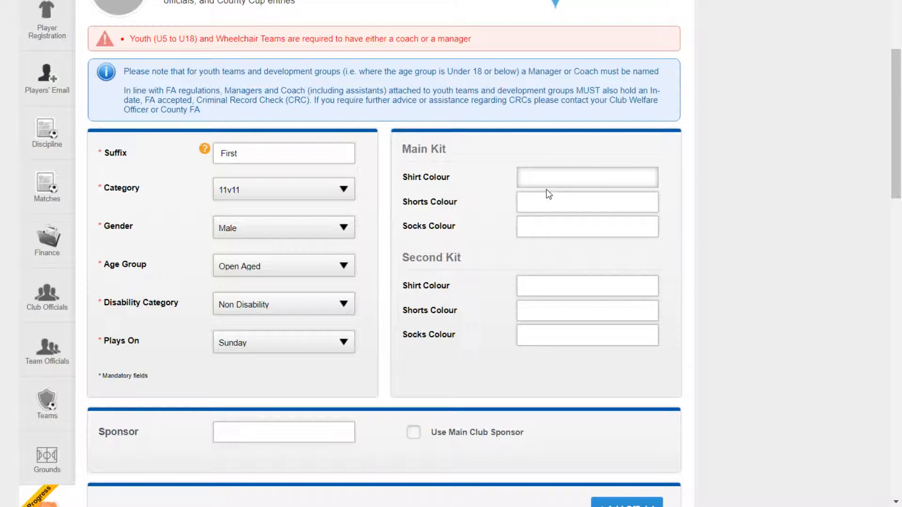
pyautogui.write('Red')
pyautogui.press('Tab')
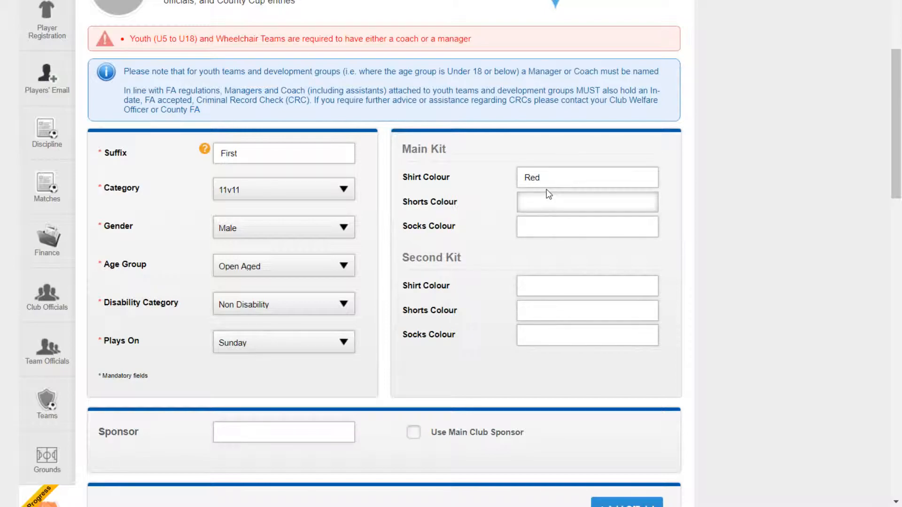
pyautogui.write('White')
pyautogui.press('Tab')
pyautogui.write('White')
pyautogui.press('Tab')
pyautogui.write('Green')
pyautogui.press('Tab')
pyautogui.write('White')
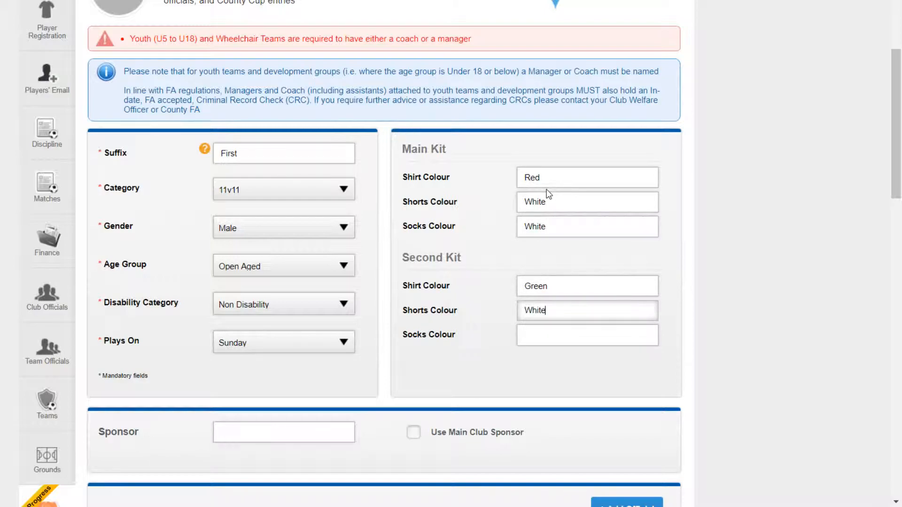
pyautogui.press('Tab')
pyautogui.write('W')
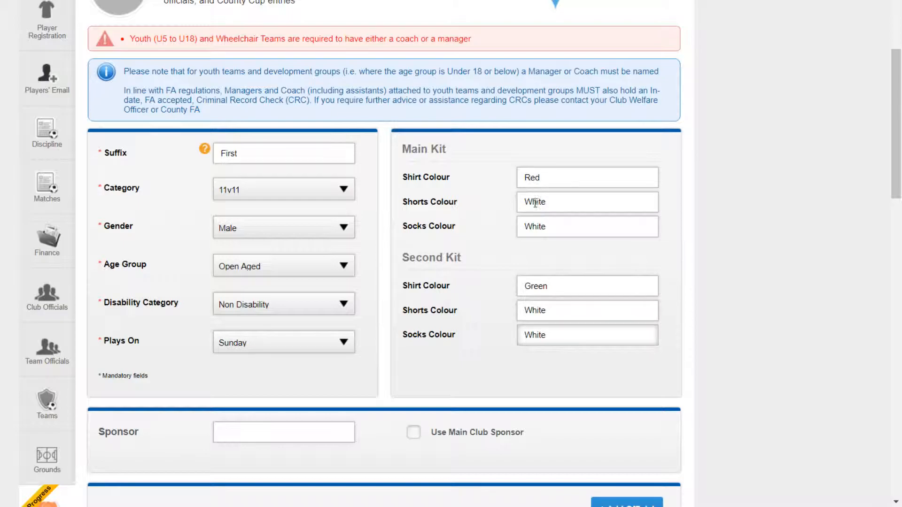
# Step: Use the main club sponsor as the team's sponsor
pyautogui.scroll(-3, 425, 245)
pyautogui.scroll(-2, 424, 244)
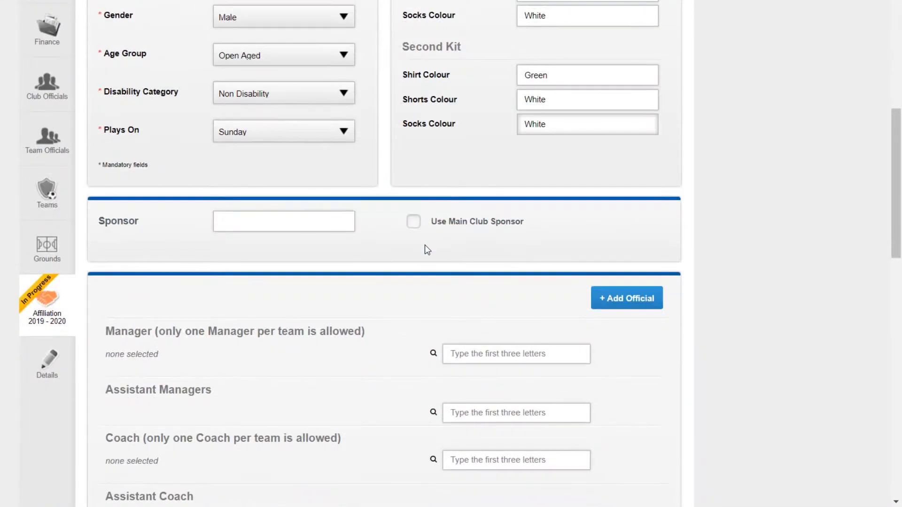
pyautogui.click(308, 219)
pyautogui.click(413, 221)
pyautogui.scroll(-6, 540, 249)
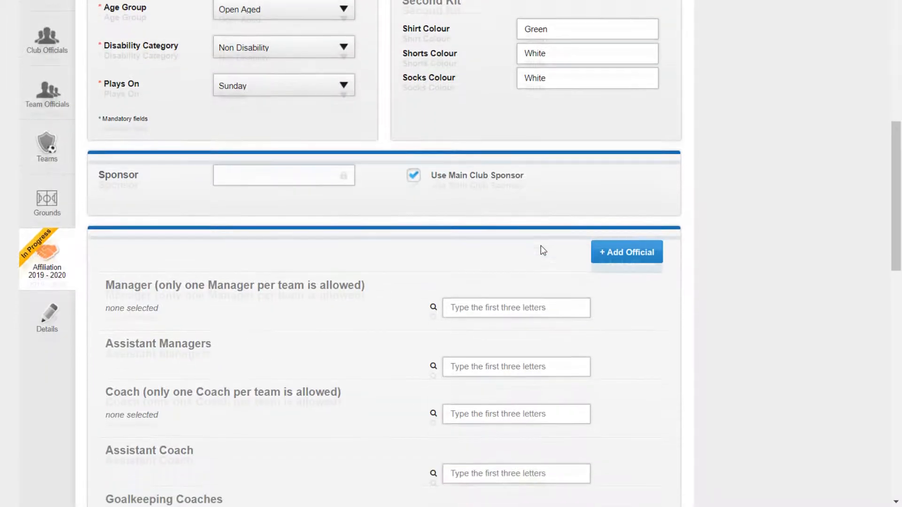
pyautogui.click(500, 73)
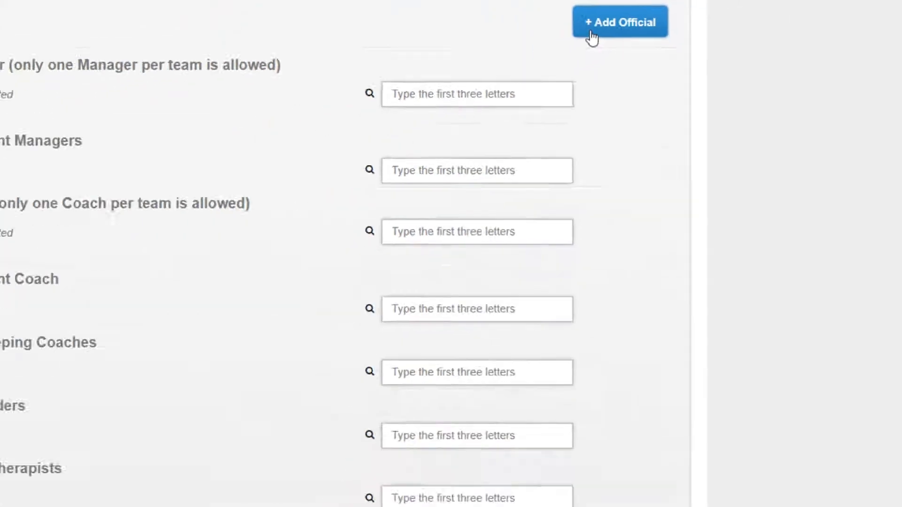
# Step: Assign the club member found by searching 'leicese' as the team manager
pyautogui.click(303, 188)
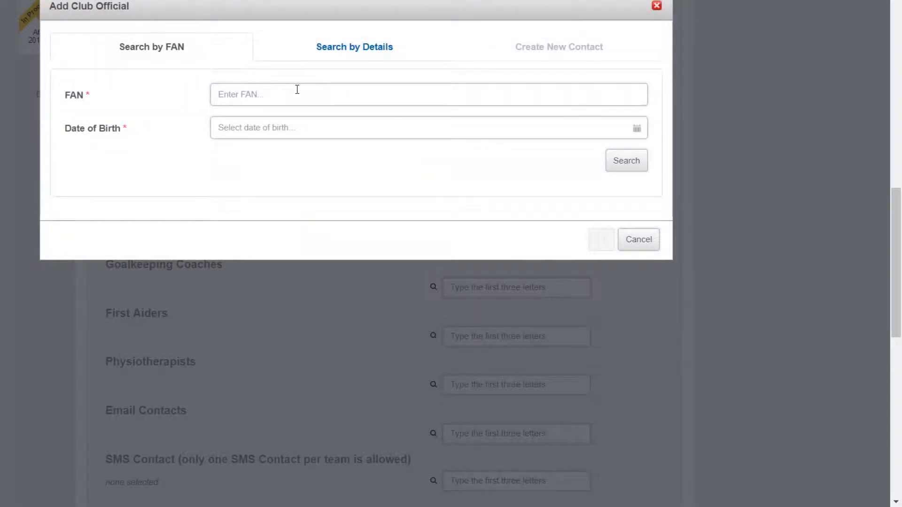
pyautogui.click(625, 240)
pyautogui.moveTo(897, 210); pyautogui.dragTo(900, 107)
pyautogui.moveTo(900, 139); pyautogui.dragTo(900, 229)
pyautogui.click(501, 134)
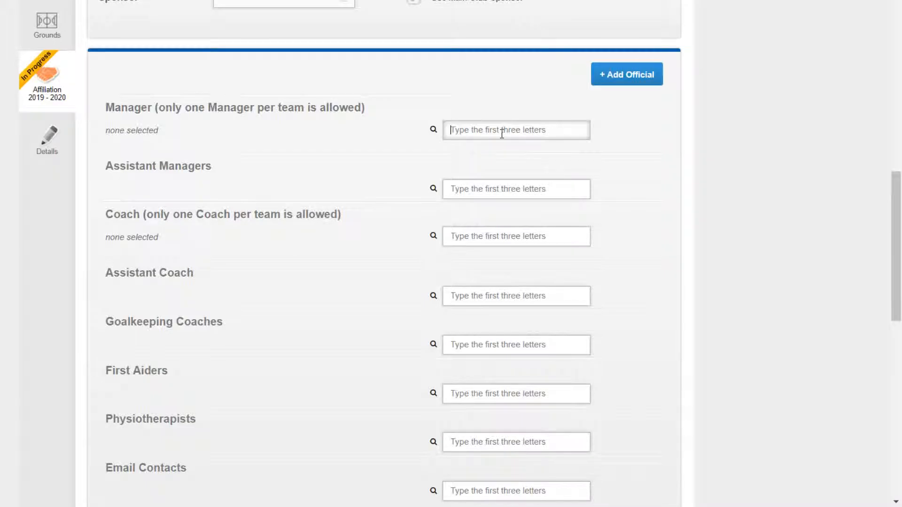
pyautogui.write('leicese')
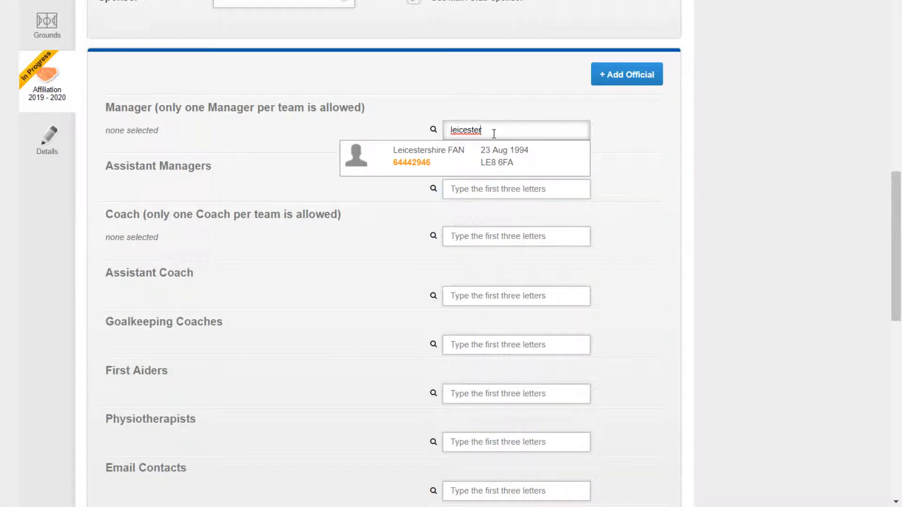
pyautogui.click(504, 160)
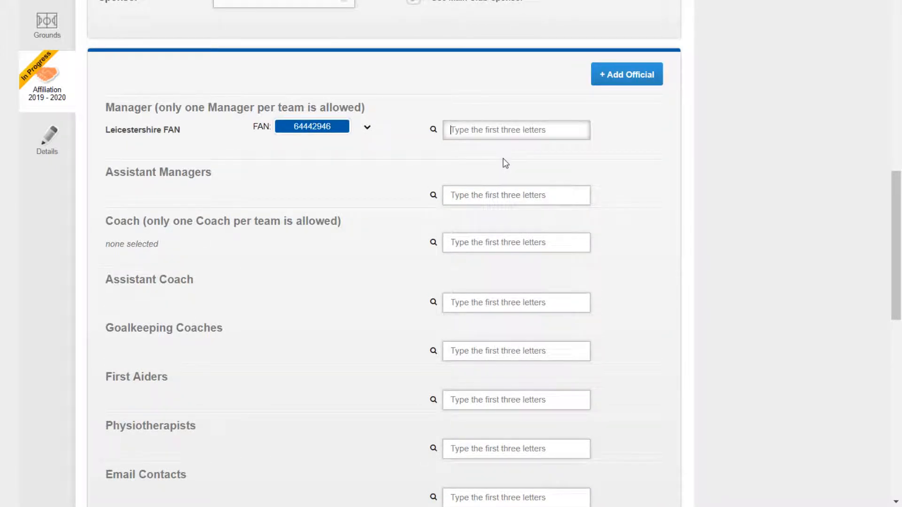
# Step: Add the same 'leicester' member as both the team's Email Contact and SMS Contact
pyautogui.scroll(-1, 505, 162)
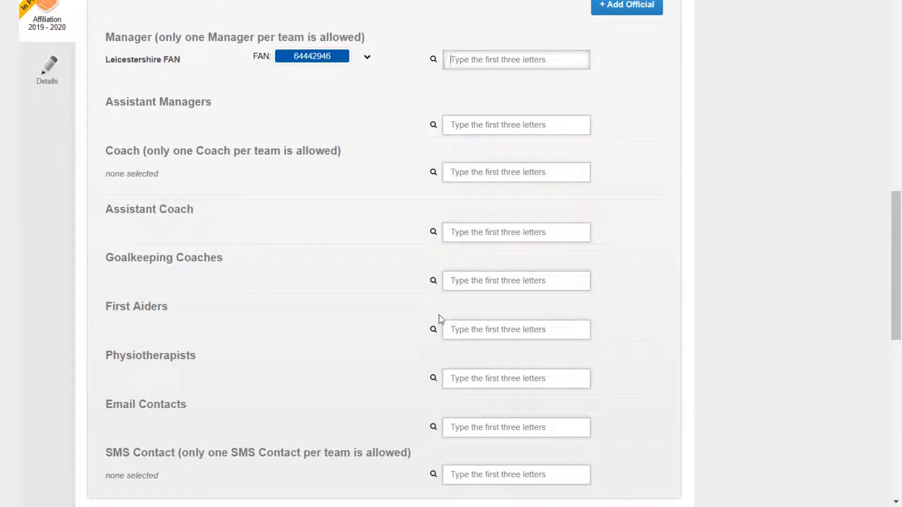
pyautogui.scroll(-1, 438, 315)
pyautogui.click(506, 357)
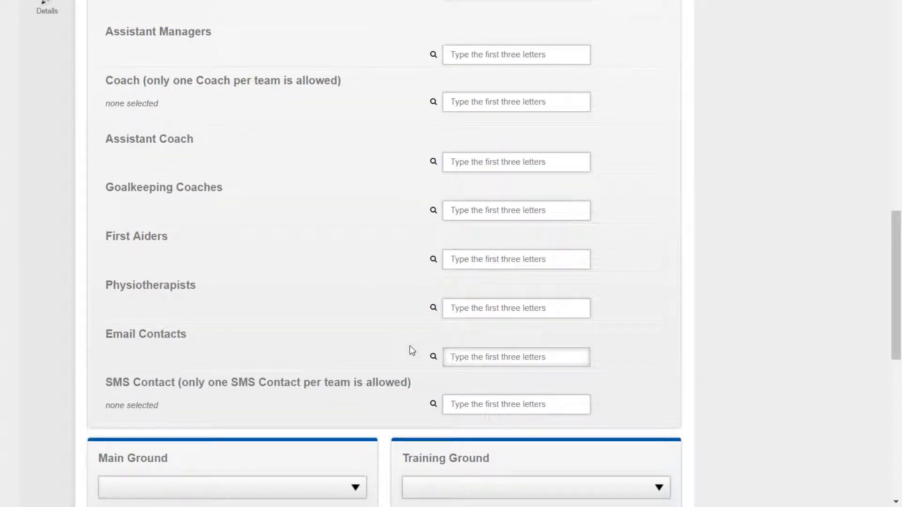
pyautogui.write('leicestersh')
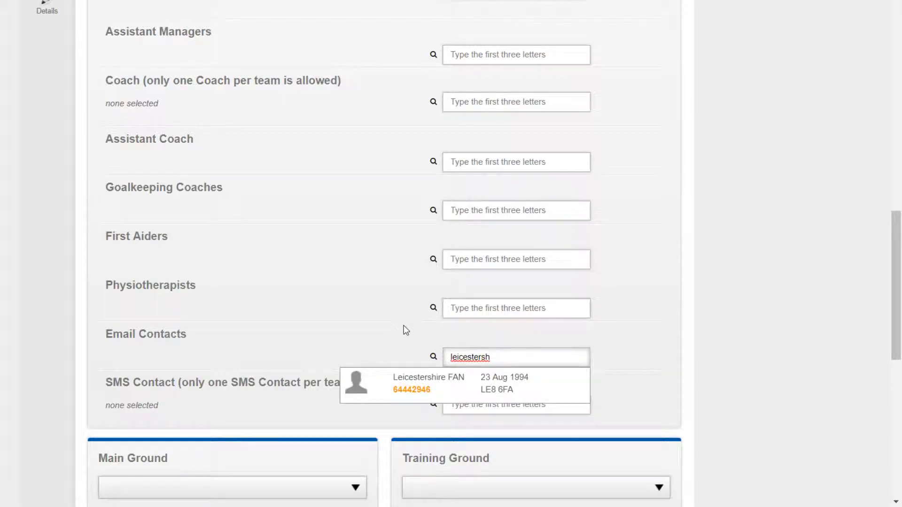
pyautogui.click(419, 381)
pyautogui.click(458, 419)
pyautogui.write('leicesters')
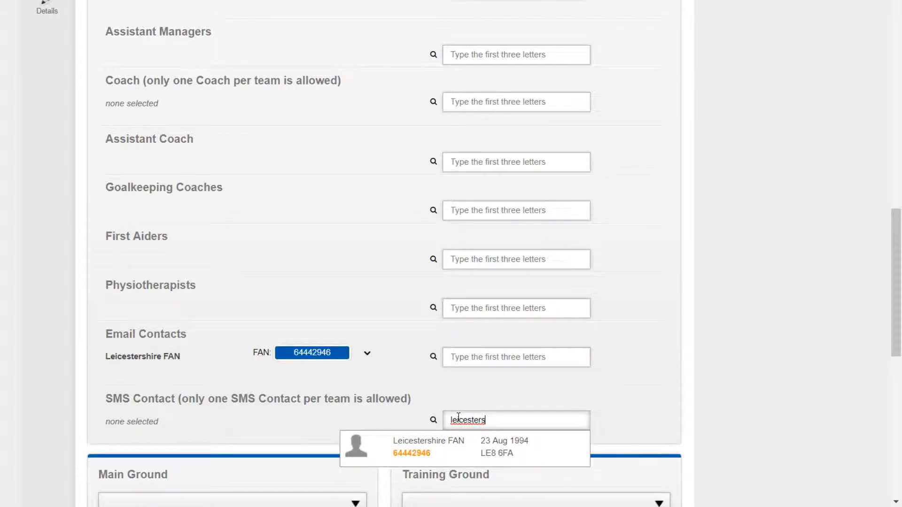
pyautogui.click(366, 454)
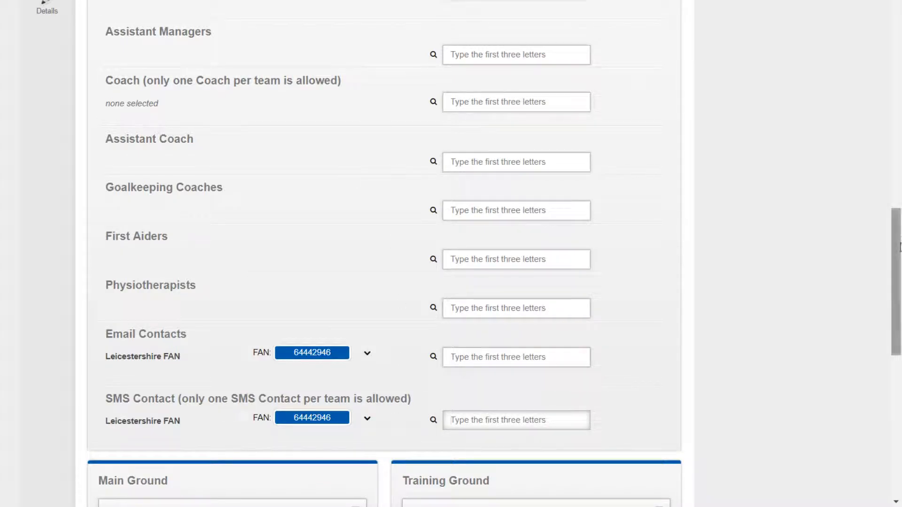
pyautogui.scroll(-8, 361, 181)
# Step: Set HOLMES PARK as the main ground and COUNTY HALL SPORTS GROUND as the training ground
pyautogui.click(152, 151)
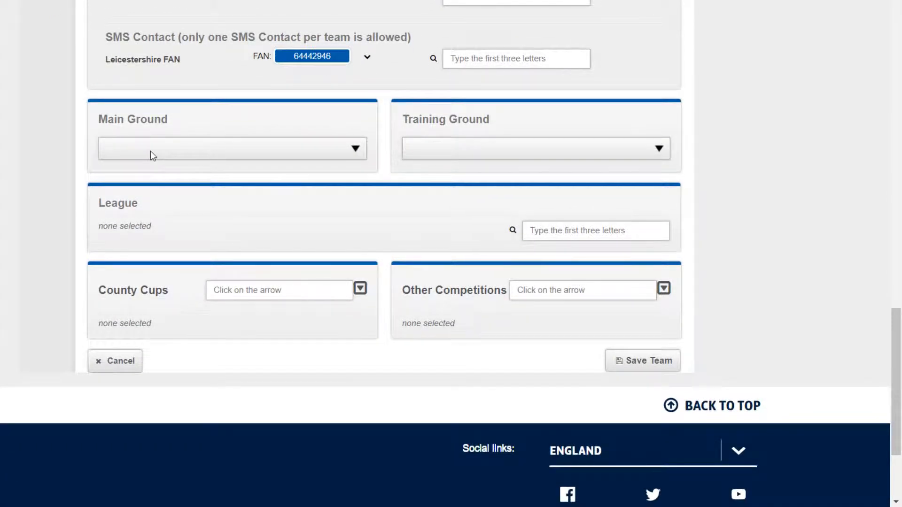
pyautogui.click(148, 174)
pyautogui.click(429, 189)
# Step: Set the league to The Alliance Football League and add the County Cup Entry Fee
pyautogui.click(589, 232)
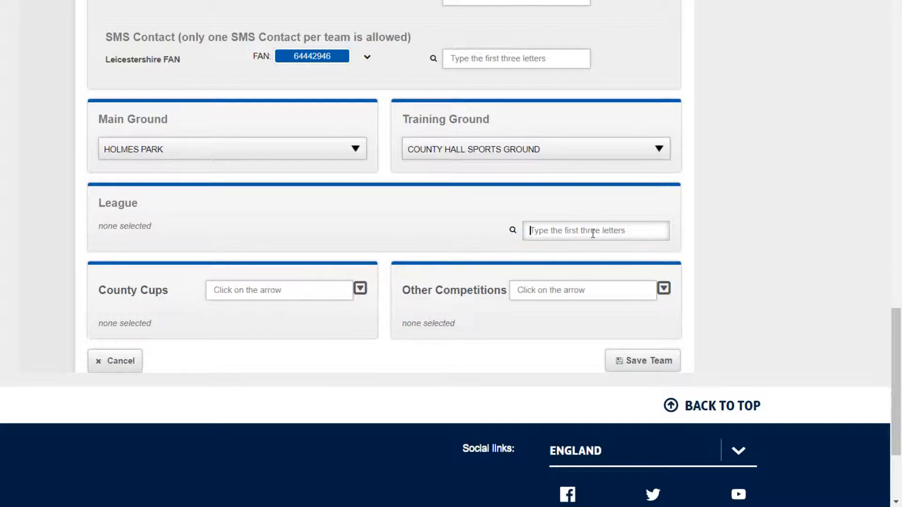
pyautogui.write('the alliance')
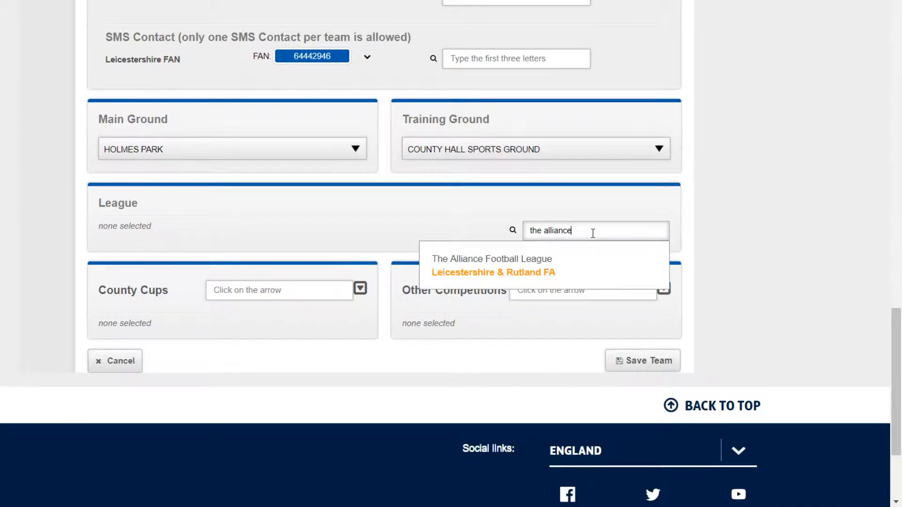
pyautogui.click(530, 274)
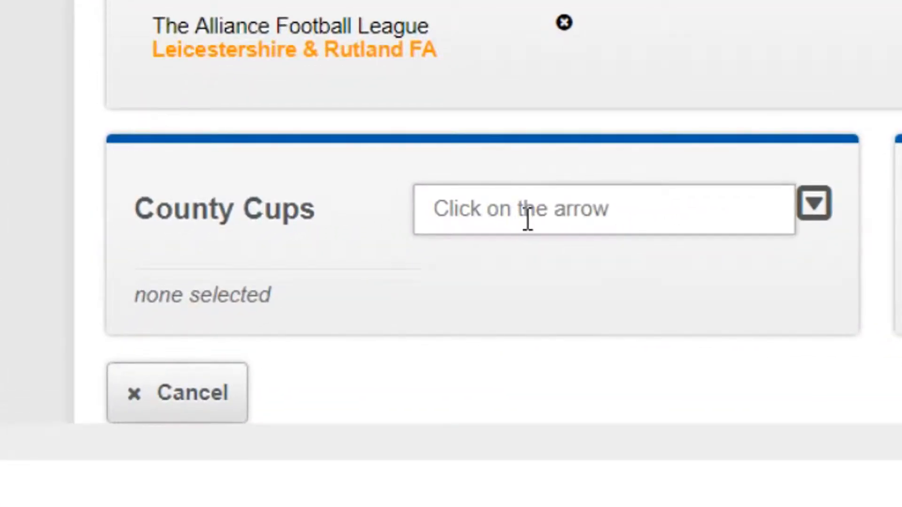
pyautogui.click(527, 218)
pyautogui.click(812, 221)
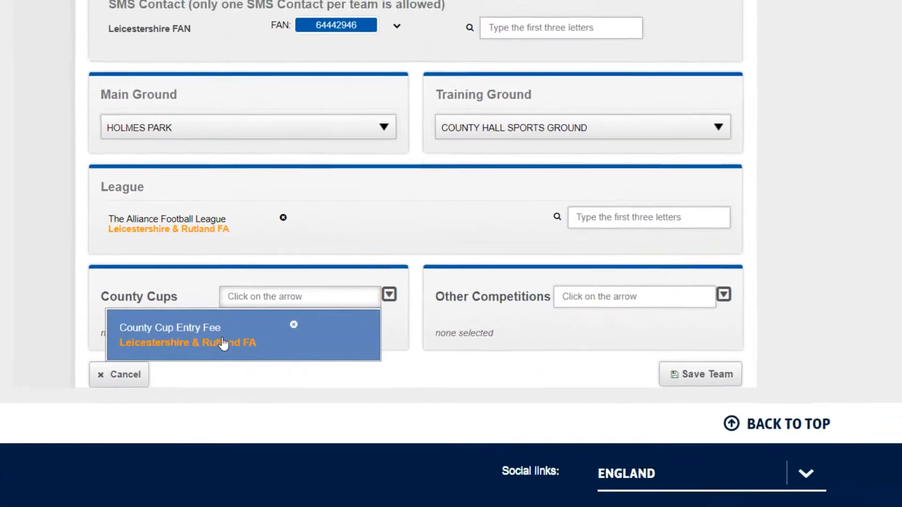
pyautogui.click(422, 318)
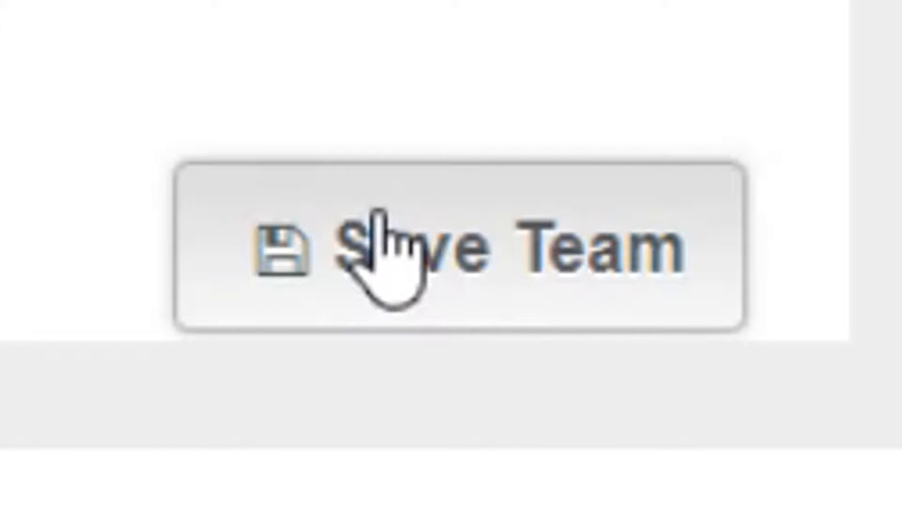
# Step: Save the First team, then reopen it with Edit and save it again unchanged
pyautogui.click(378, 212)
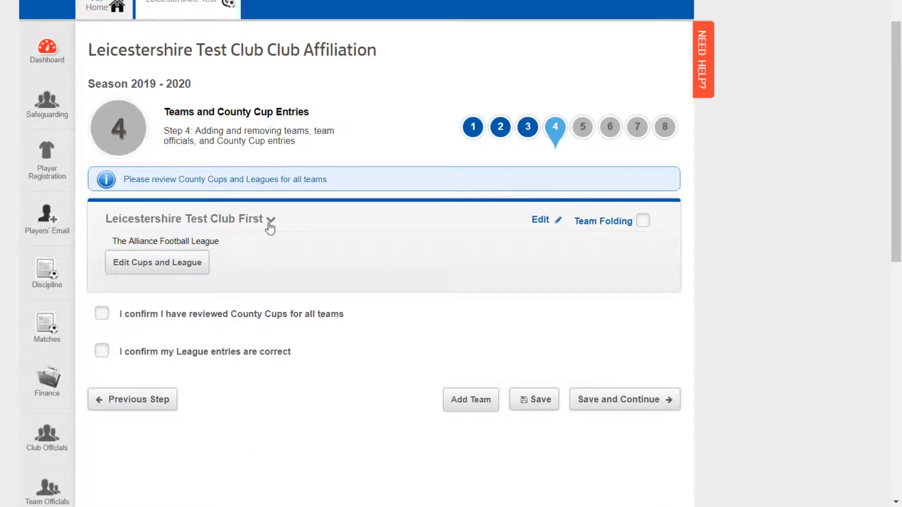
pyautogui.click(270, 219)
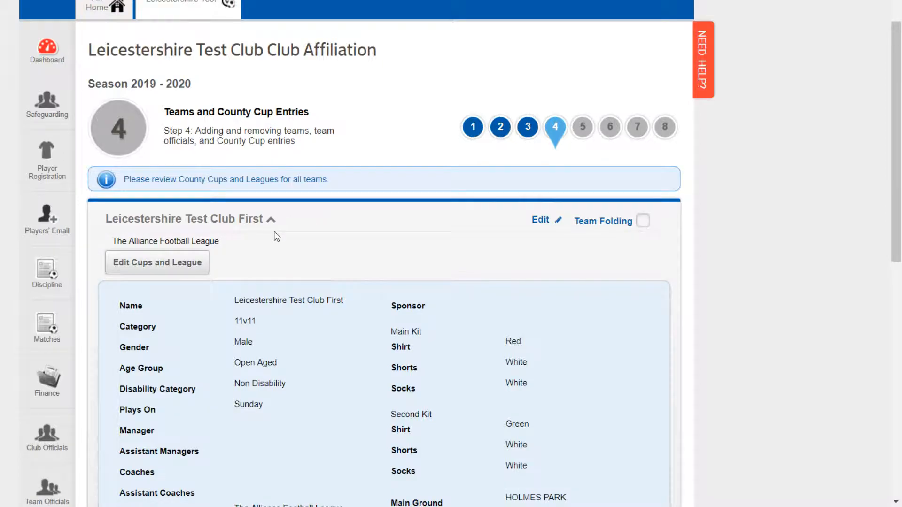
pyautogui.scroll(-3, 275, 232)
pyautogui.scroll(-2, 275, 231)
pyautogui.scroll(2, 277, 236)
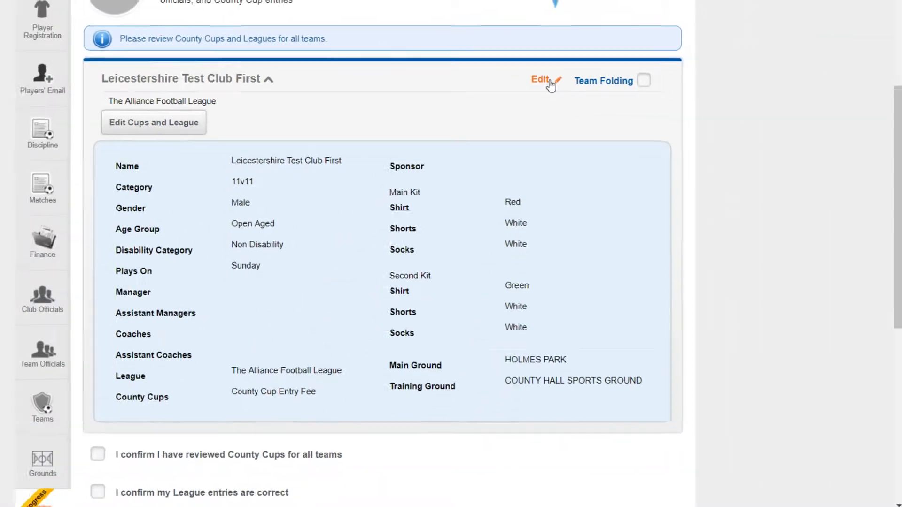
pyautogui.click(505, 260)
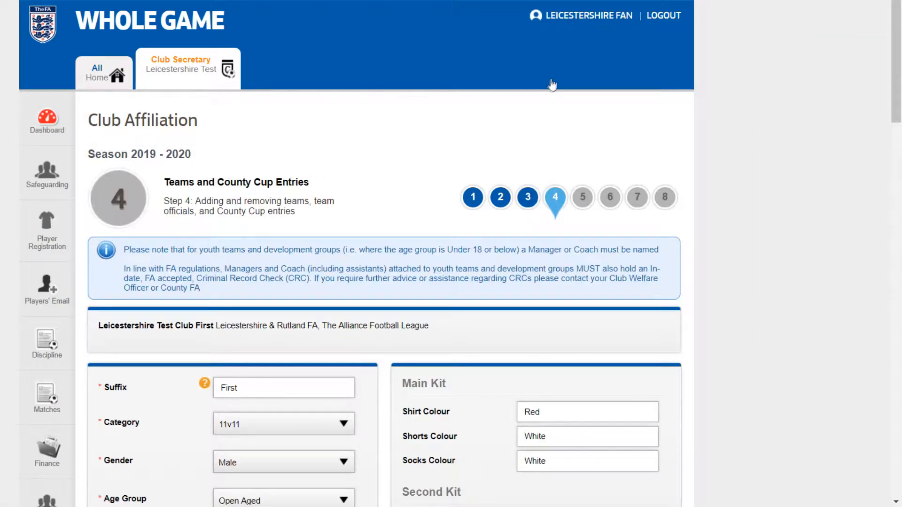
pyautogui.scroll(-8, 888, 144)
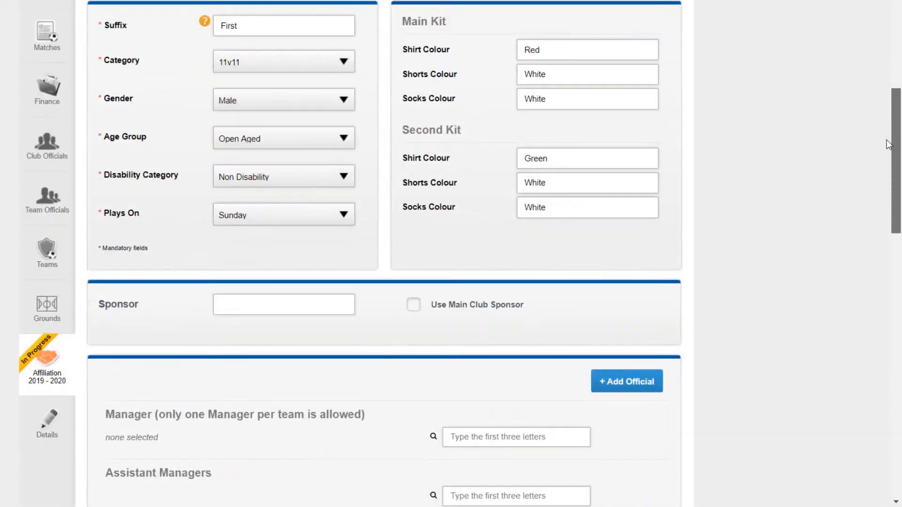
pyautogui.moveTo(888, 144); pyautogui.dragTo(879, 334)
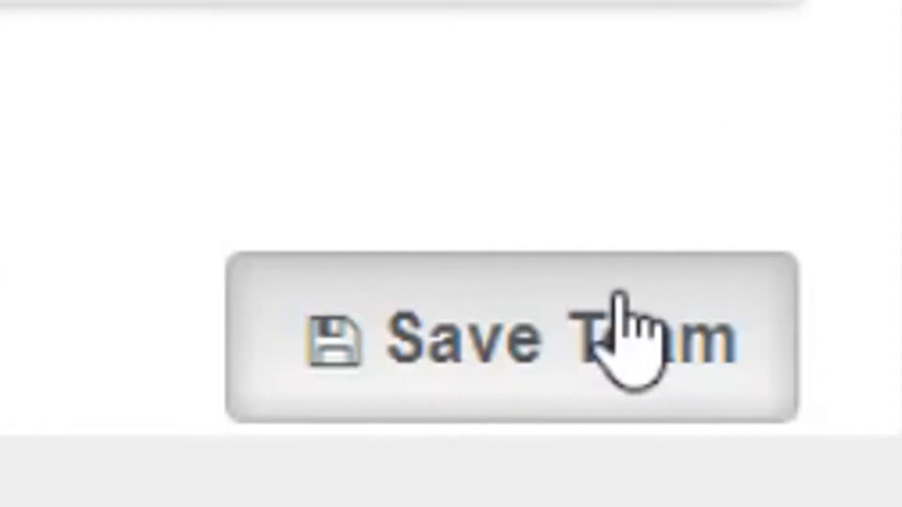
pyautogui.click(656, 478)
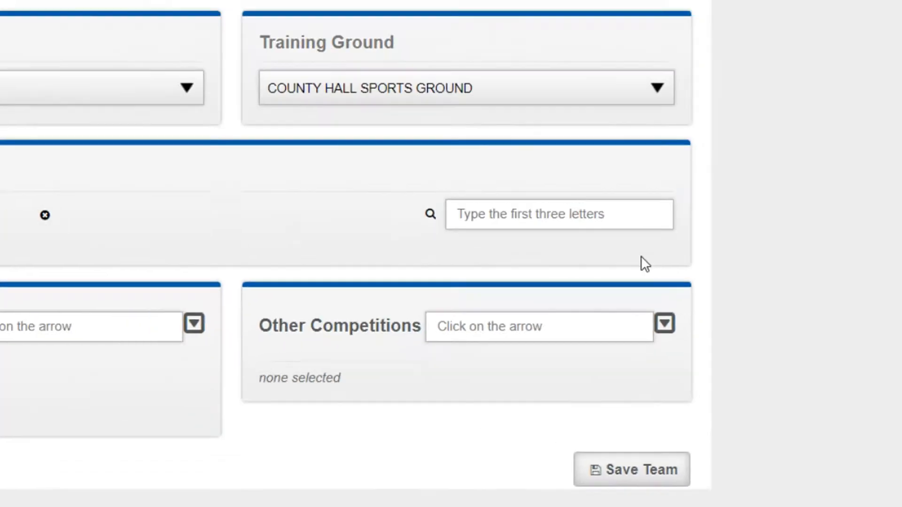
pyautogui.scroll(-3, 899, 104)
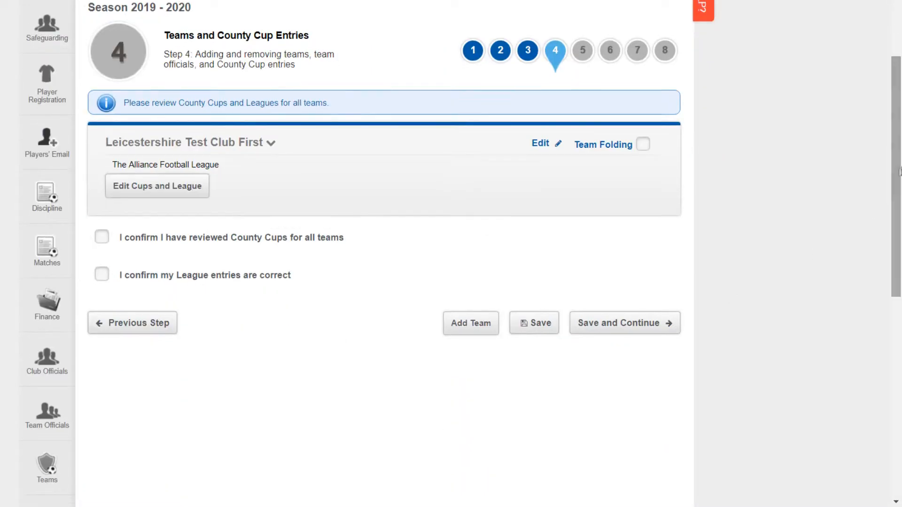
# Step: Fold the First team for insufficient players, undo the folding, then tick the County Cups reviewed confirmation
pyautogui.click(642, 144)
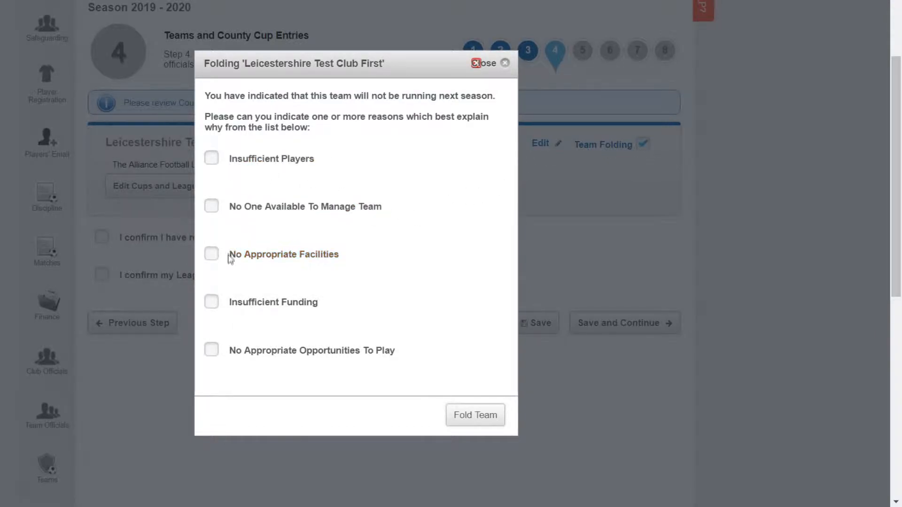
pyautogui.click(265, 164)
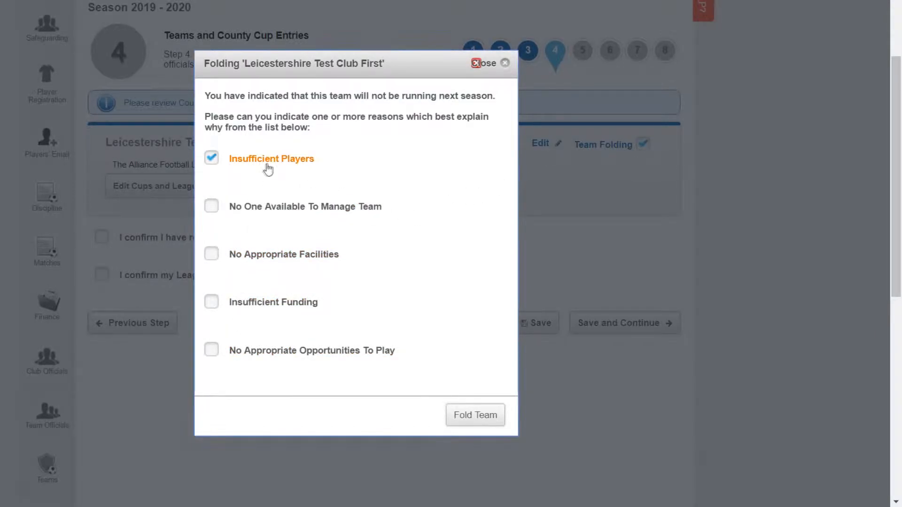
pyautogui.click(462, 419)
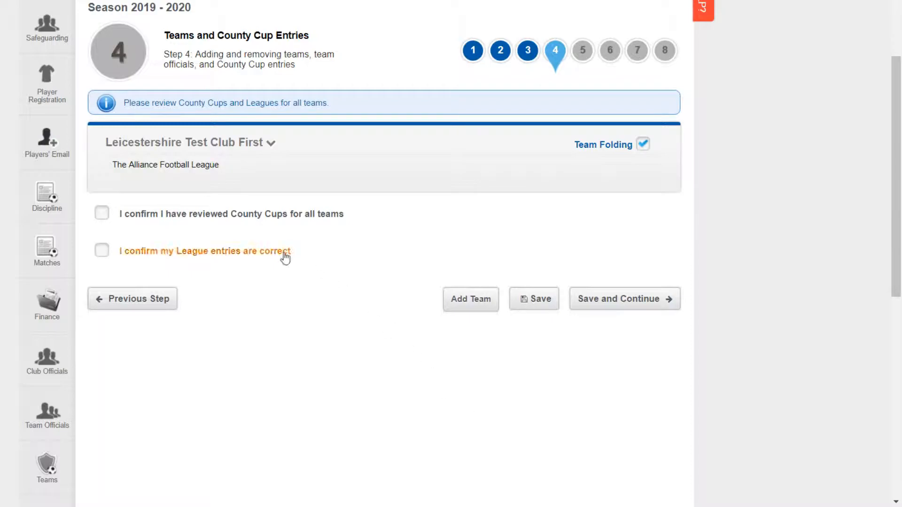
pyautogui.click(643, 144)
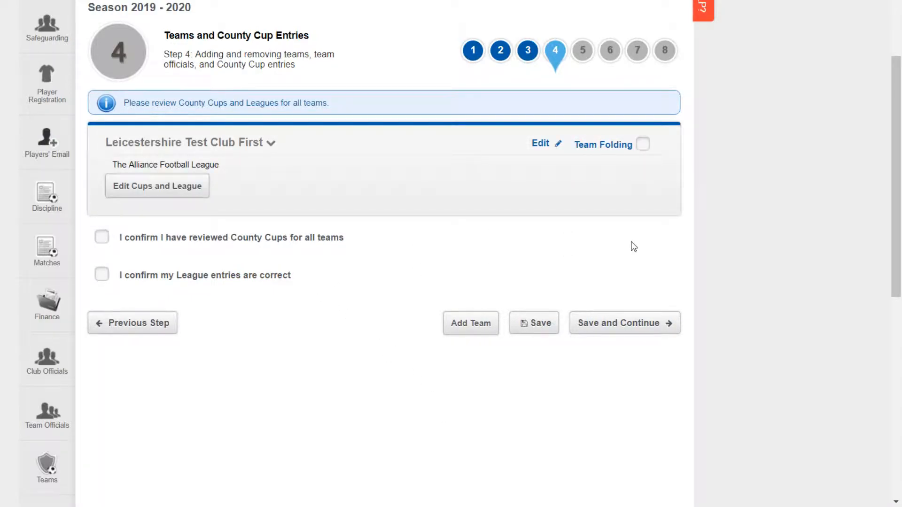
pyautogui.click(191, 247)
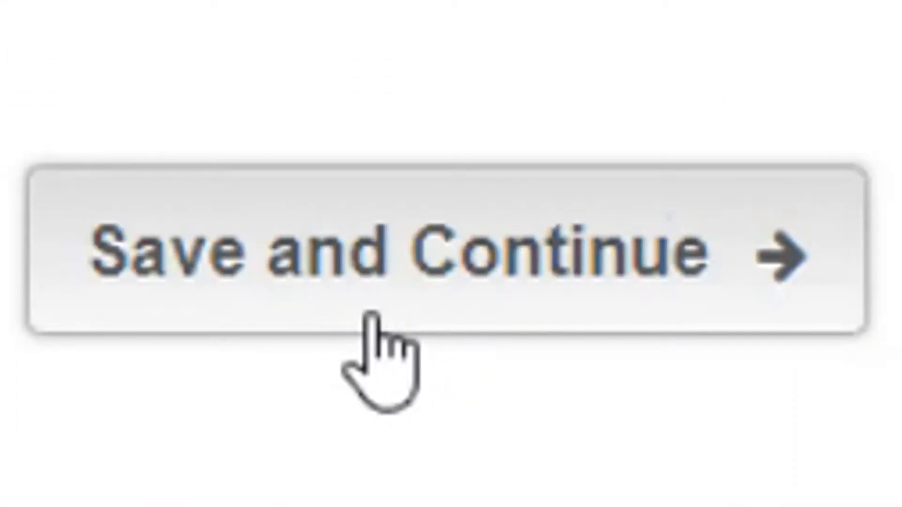
# Step: Save Step 4, then tick group policy accident insurance and County FA Public Liability insurance in Step 5
pyautogui.click(372, 316)
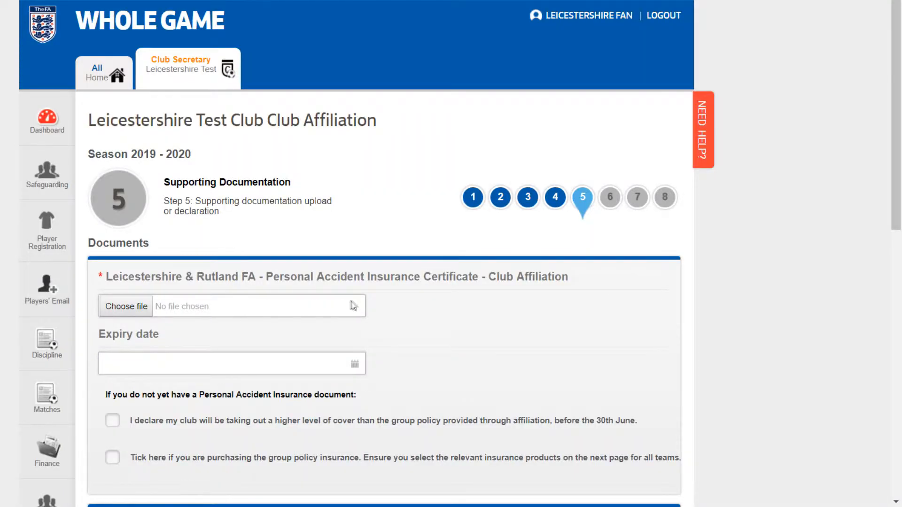
pyautogui.scroll(-2, 348, 299)
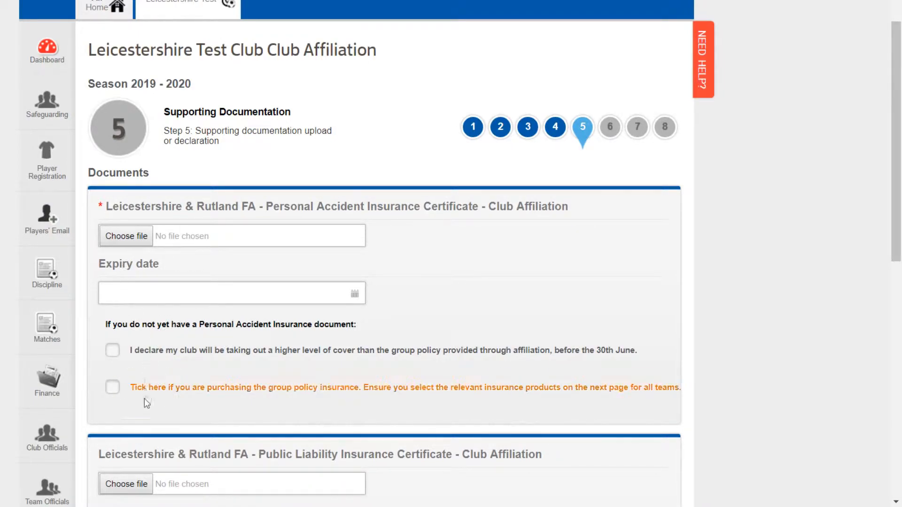
pyautogui.click(114, 393)
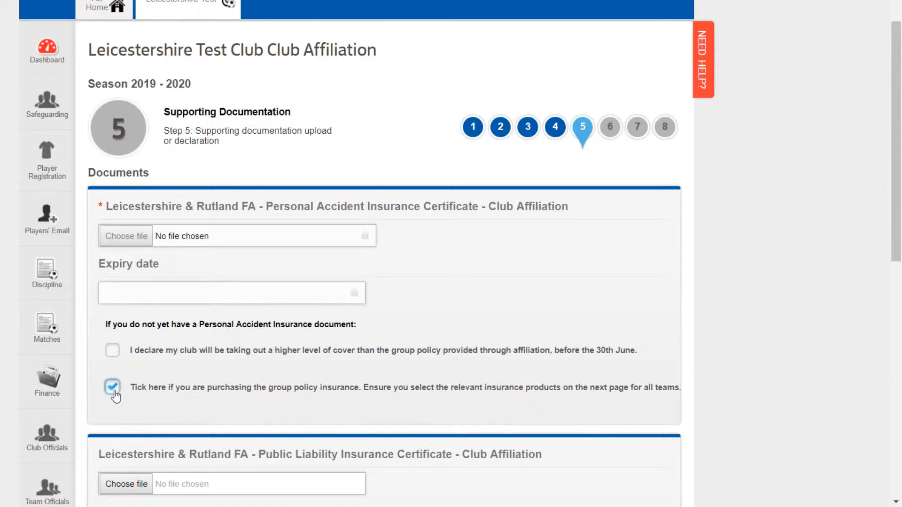
pyautogui.scroll(-5, 447, 409)
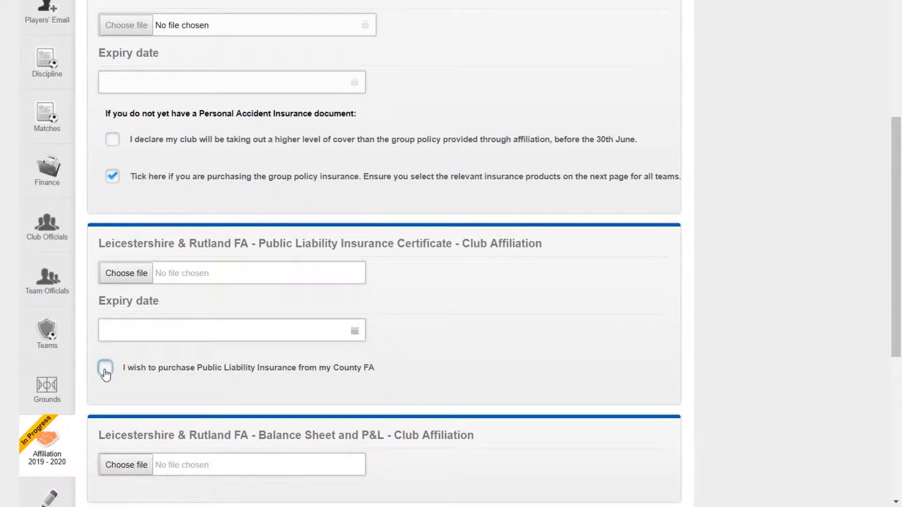
pyautogui.click(106, 369)
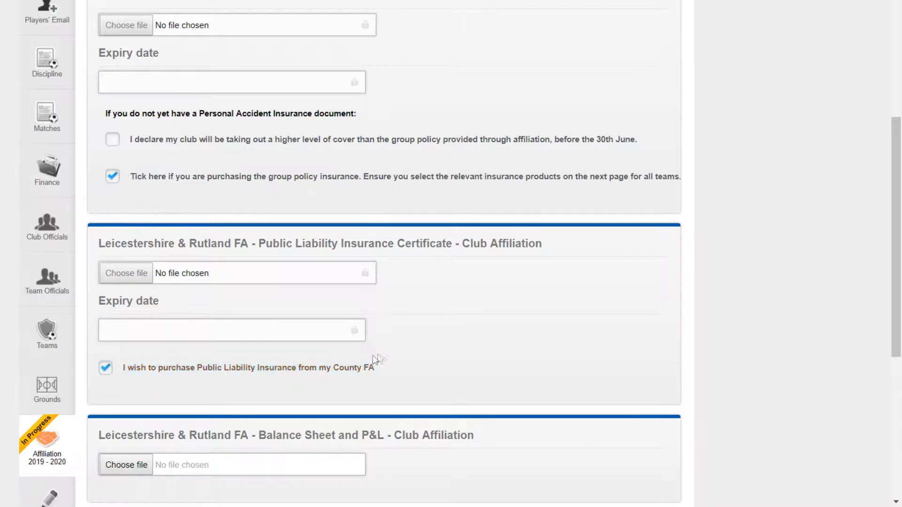
pyautogui.scroll(-3, 381, 358)
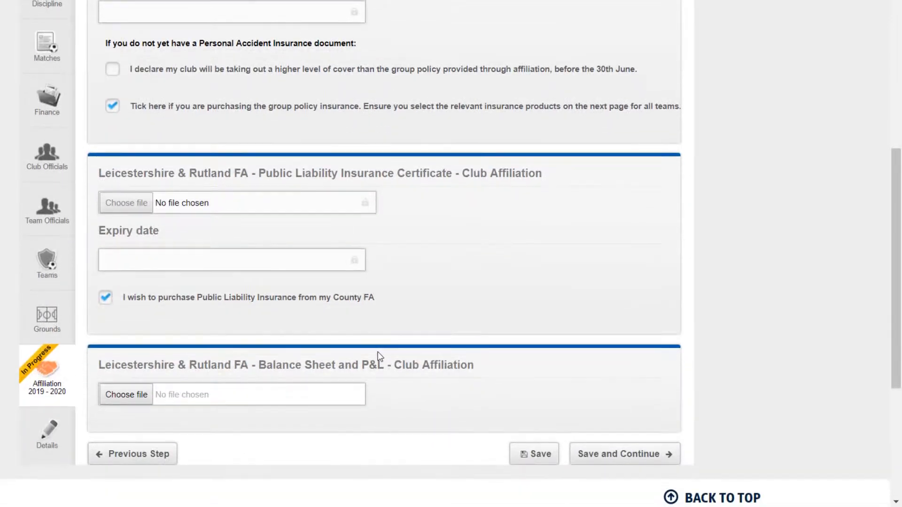